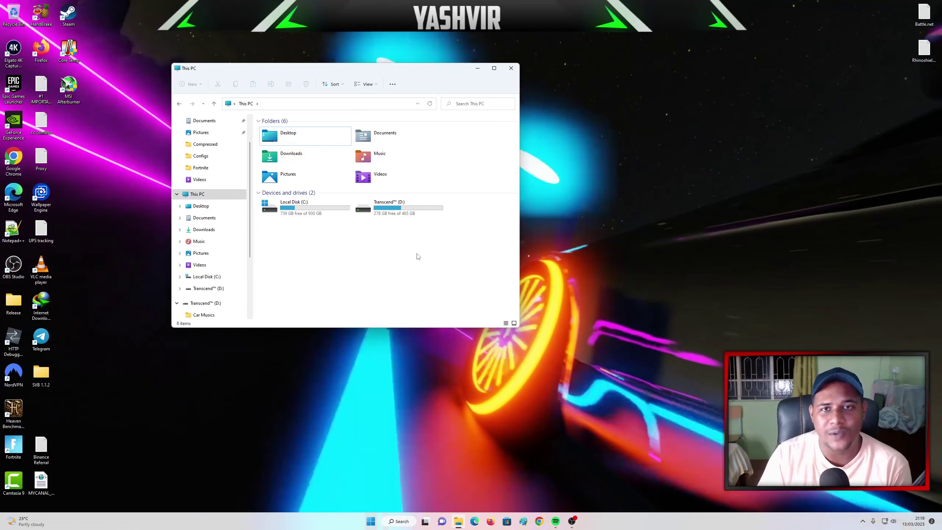
View the Transcend™ (D:) drive's contents and open the Fortnite folder under Program Files\Epic Games on Local Disk (C:).
{"action": "left_click", "coordinate": [405, 215]}
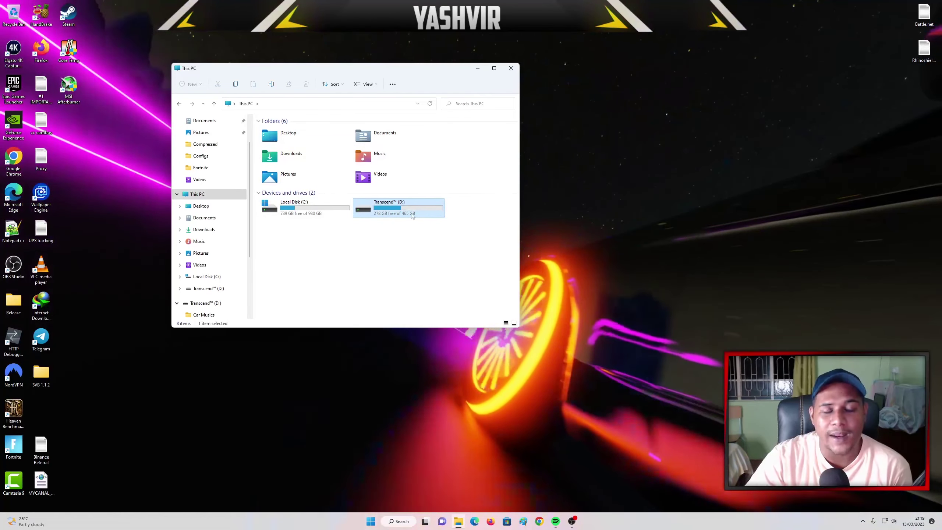
{"action": "double_click", "coordinate": [412, 216]}
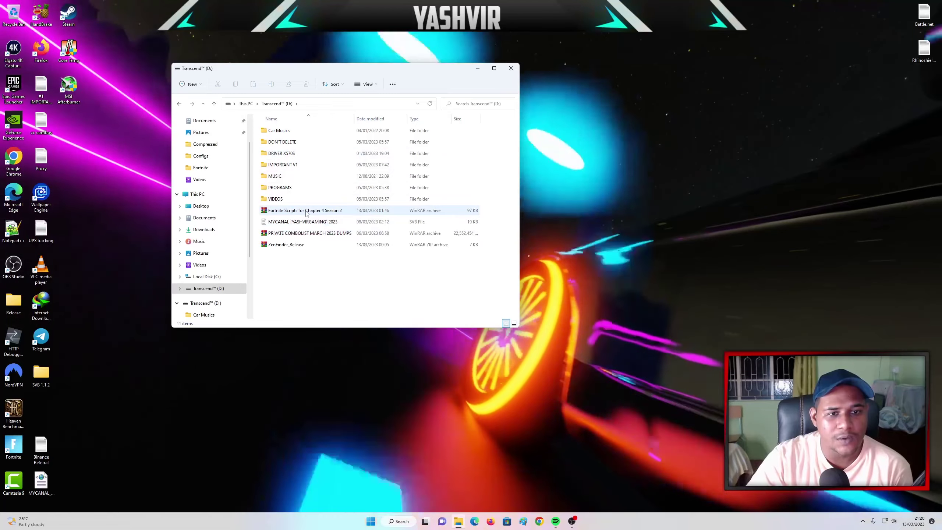
{"action": "left_click", "coordinate": [206, 276]}
{"action": "left_click", "coordinate": [285, 165]}
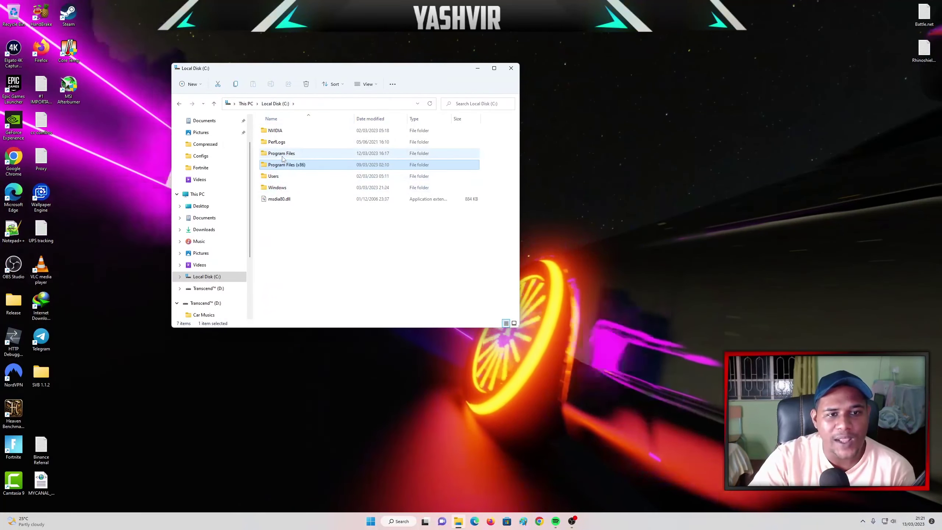
{"action": "left_click", "coordinate": [285, 158]}
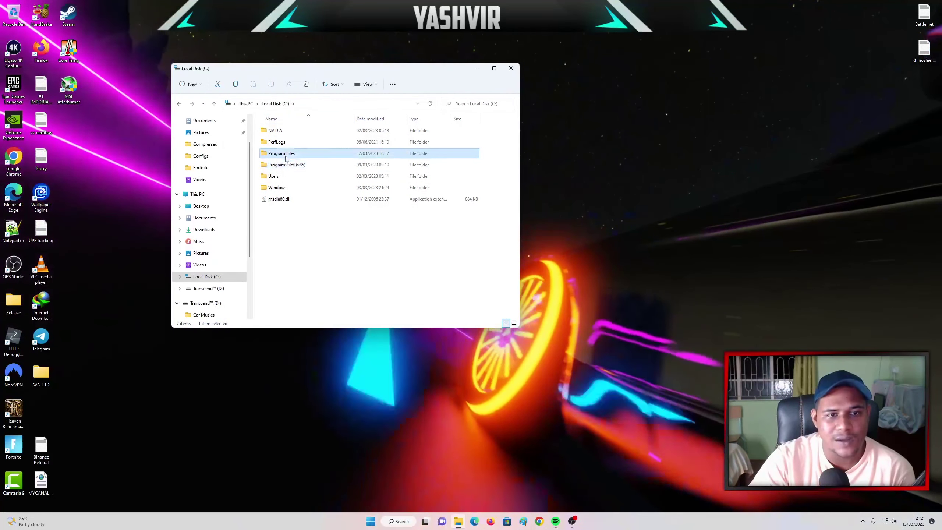
{"action": "double_click", "coordinate": [285, 158]}
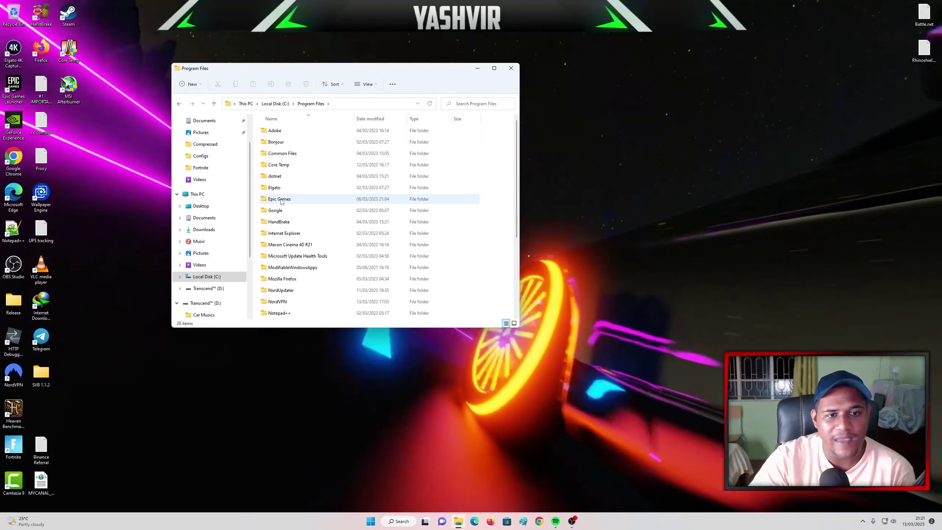
{"action": "double_click", "coordinate": [281, 199]}
{"action": "left_click", "coordinate": [282, 132]}
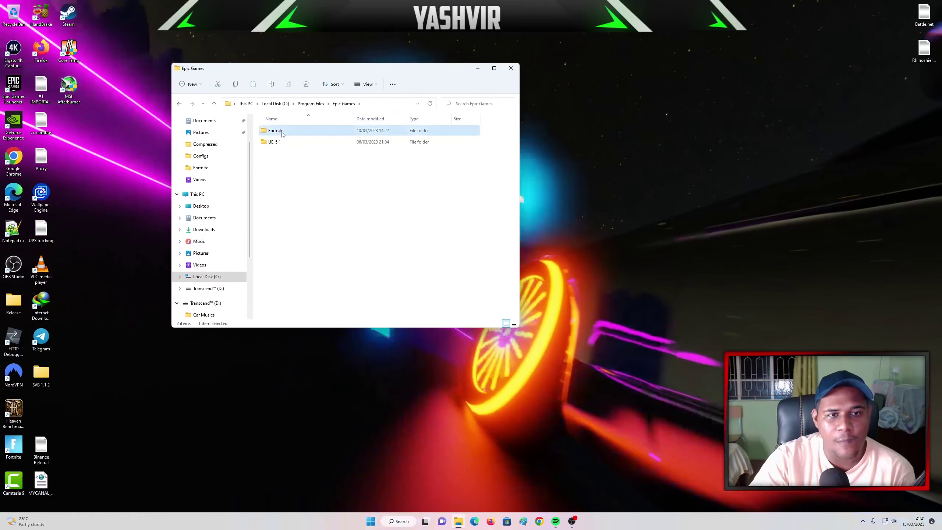
{"action": "double_click", "coordinate": [282, 132]}
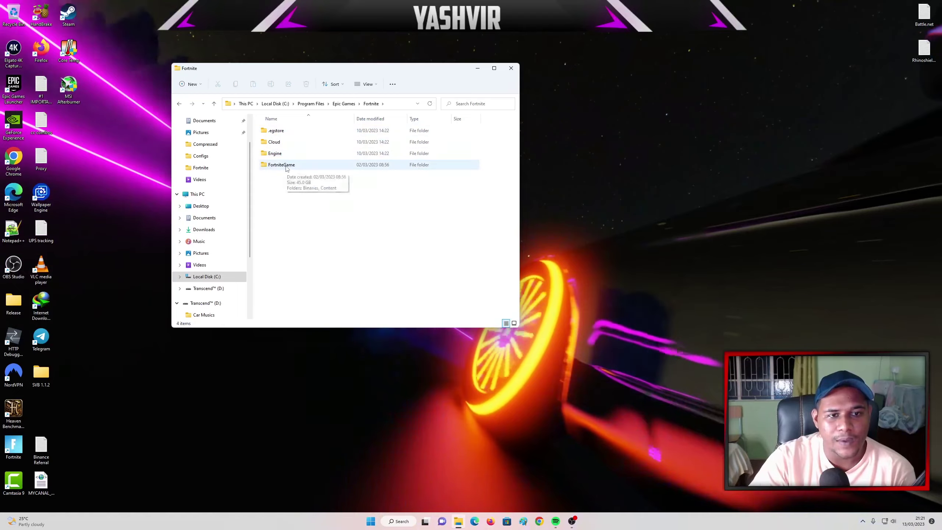
Check the FortniteGame folder's size in its properties and close them.
{"action": "left_click", "coordinate": [284, 167]}
{"action": "right_click", "coordinate": [286, 168]}
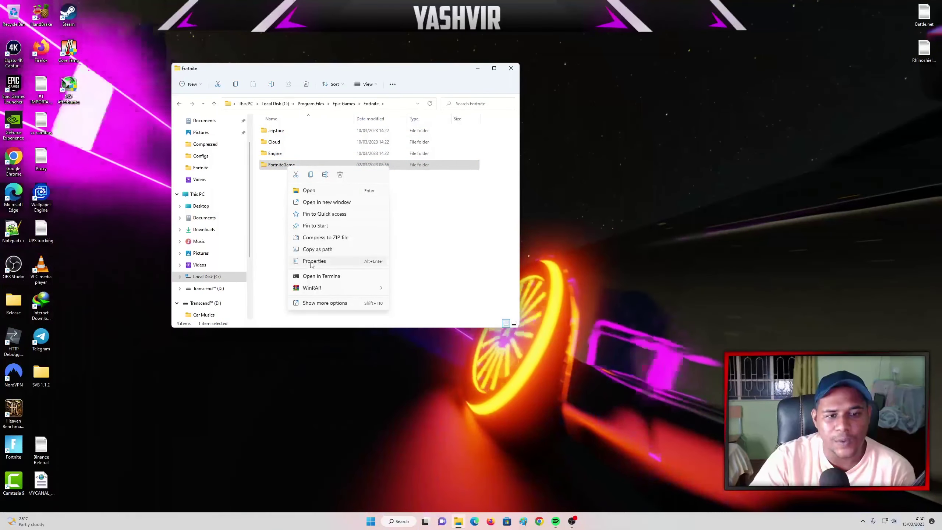
{"action": "left_click", "coordinate": [307, 262]}
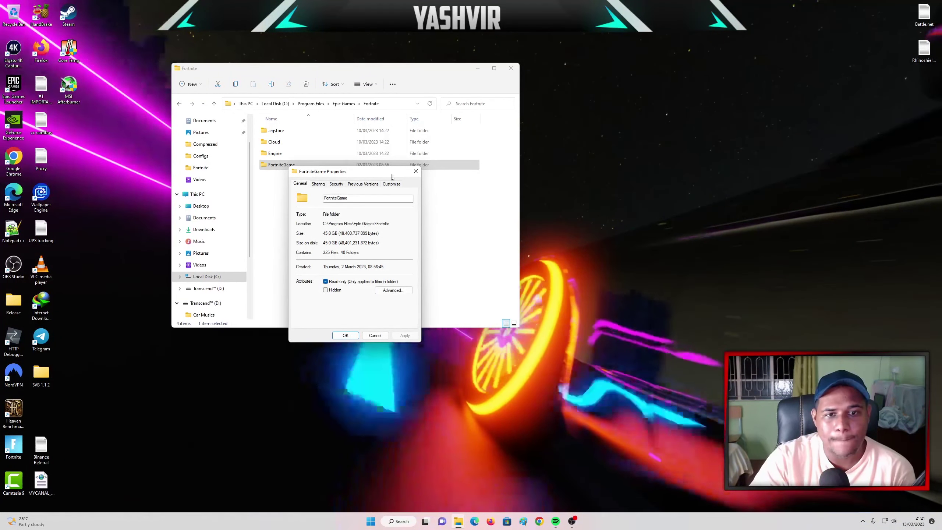
{"action": "left_click", "coordinate": [415, 175]}
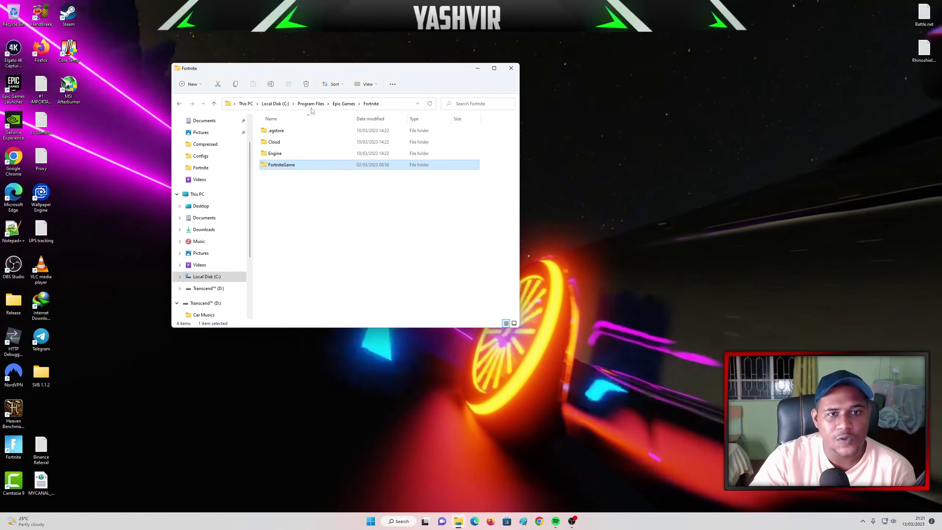
Return to the Program Files folder and copy the Epic Games folder to the clipboard.
{"action": "left_click", "coordinate": [311, 103]}
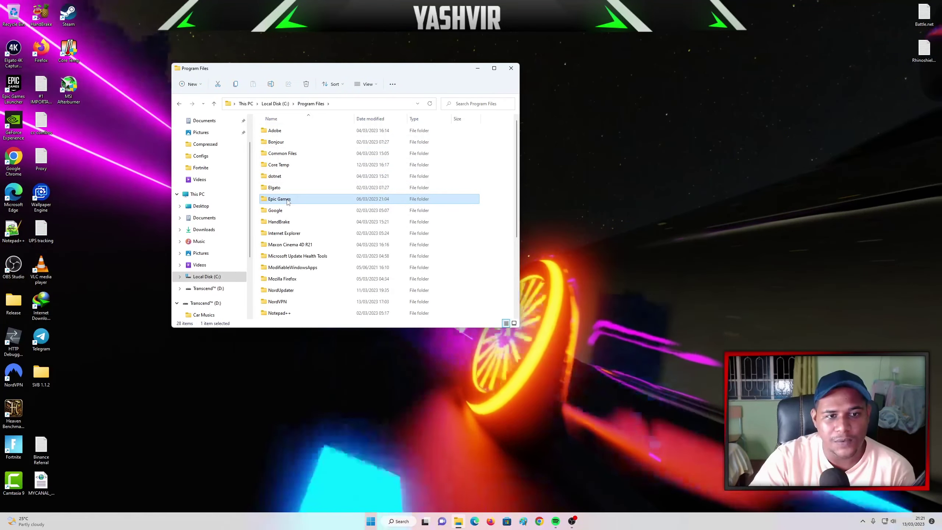
{"action": "right_click", "coordinate": [284, 202]}
{"action": "left_click", "coordinate": [286, 202]}
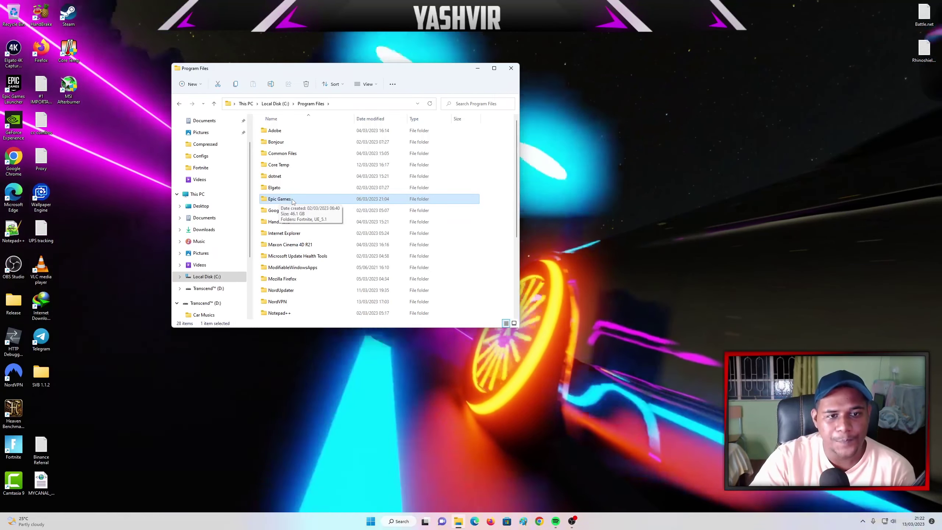
{"action": "right_click", "coordinate": [293, 205]}
{"action": "left_click", "coordinate": [317, 207]}
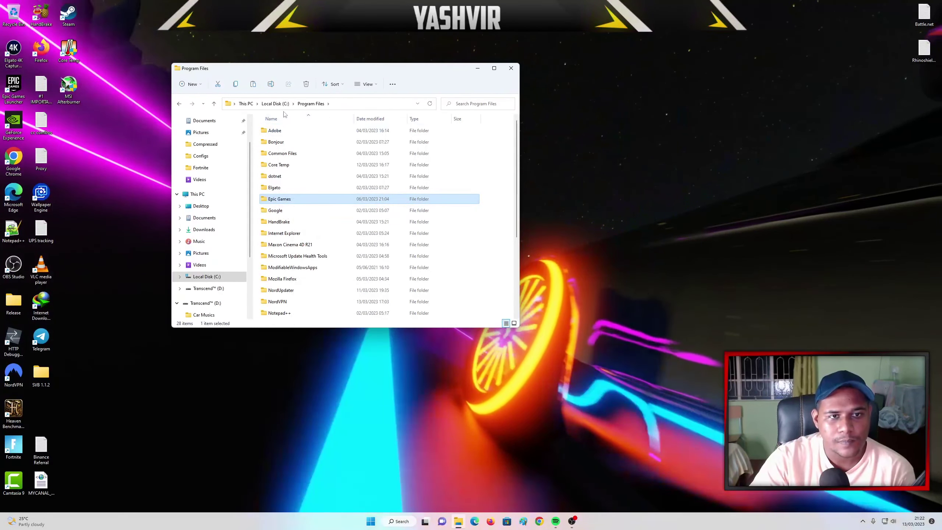
Go to the root of the Transcend™ (D:) drive and bring up the options for pasting the copied Epic Games folder.
{"action": "left_click", "coordinate": [282, 105]}
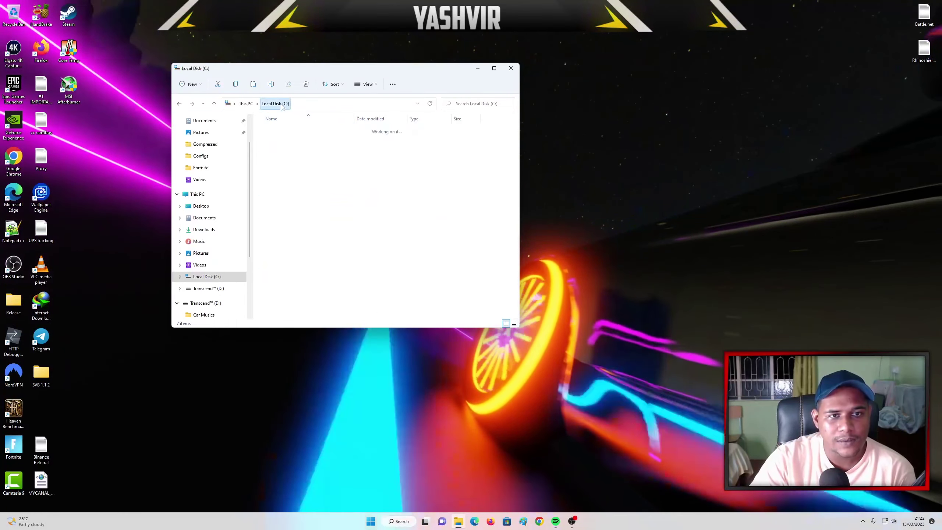
{"action": "left_click", "coordinate": [210, 290]}
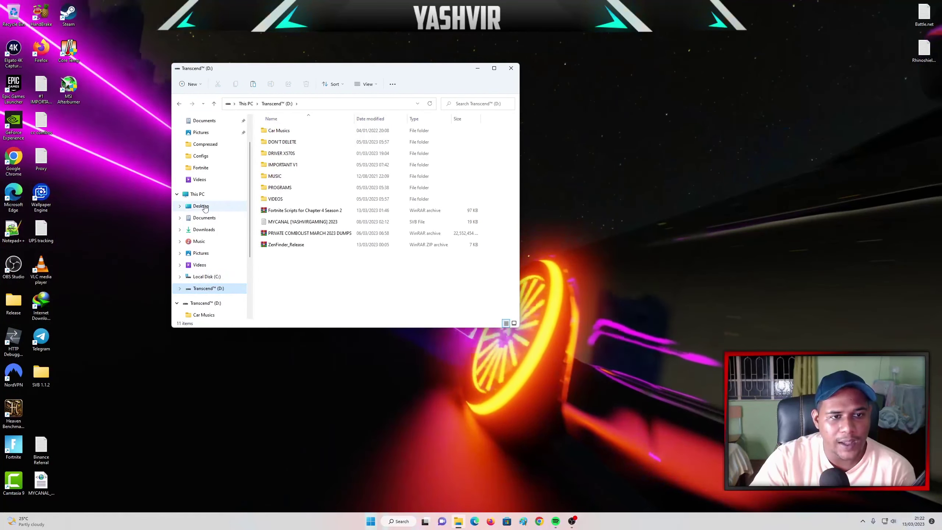
{"action": "key", "text": "alt+Up"}
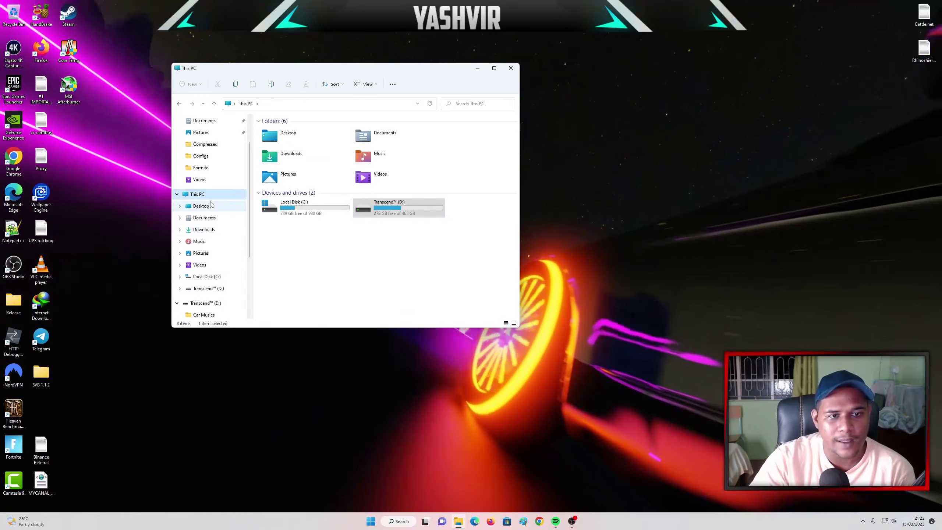
{"action": "double_click", "coordinate": [403, 214]}
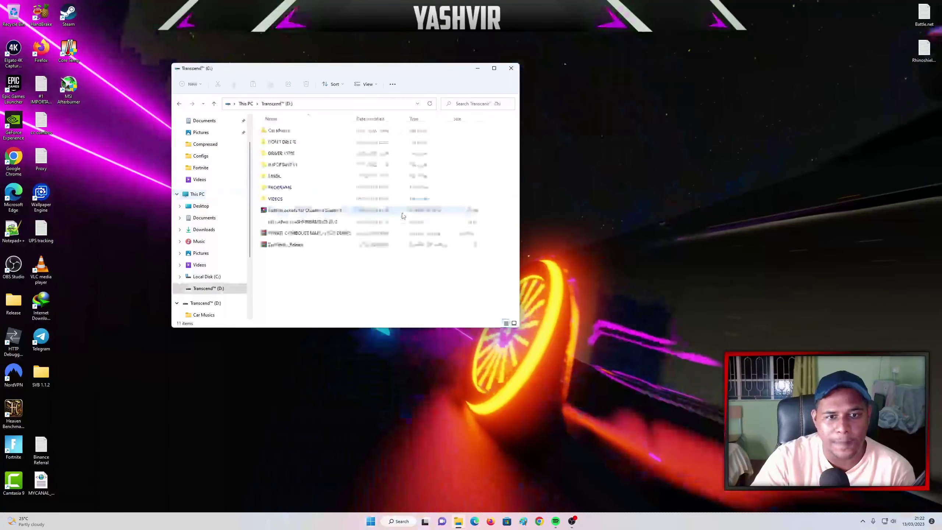
{"action": "right_click", "coordinate": [346, 274]}
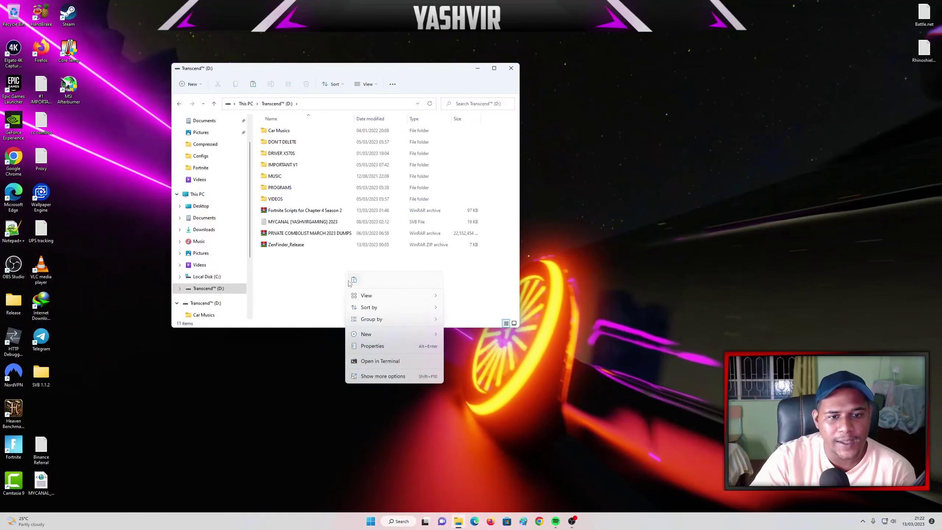
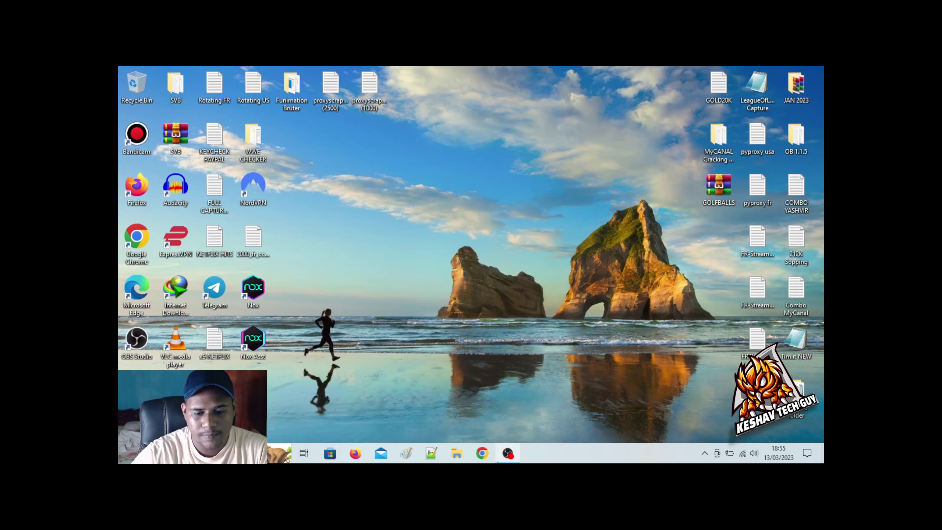
{"action": "left_click", "coordinate": [508, 453]}
{"action": "left_click", "coordinate": [508, 453]}
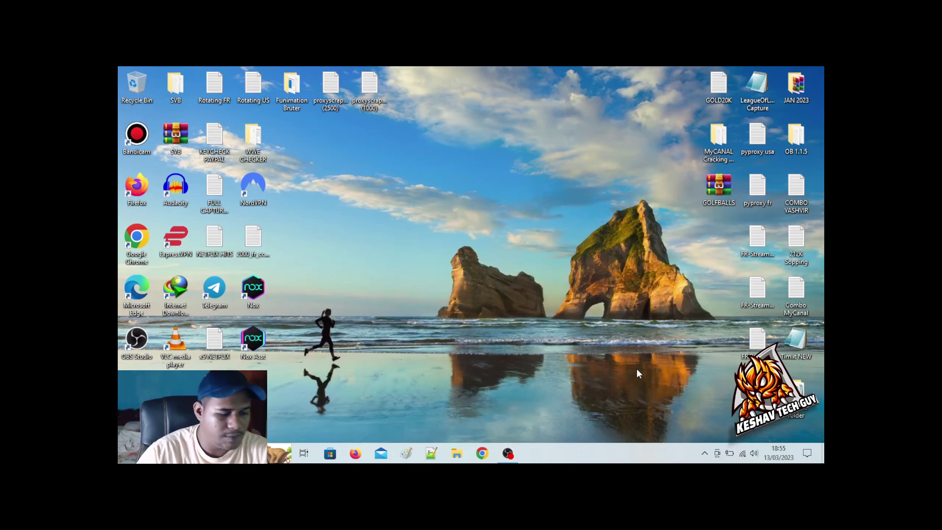
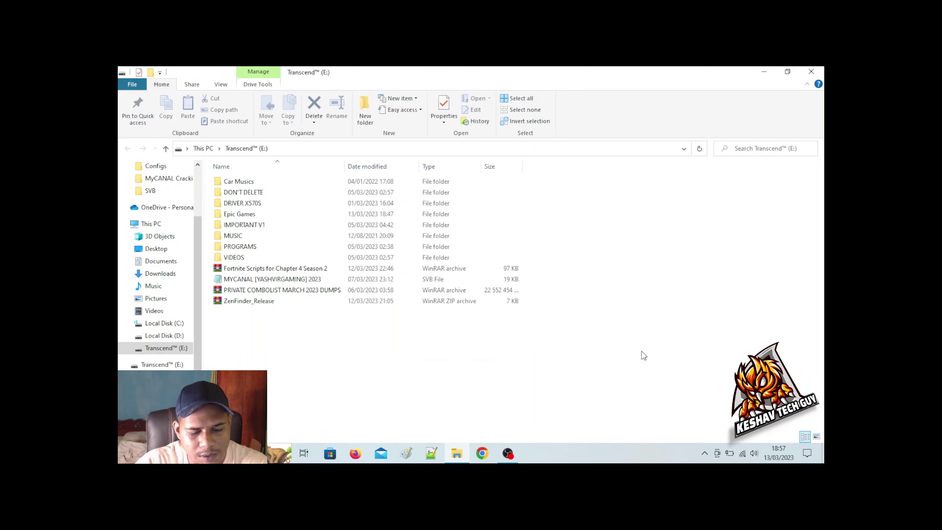
Open Program Files from Local Disk (C:) in a second File Explorer window and arrange it beside the Transcend™ (E:) window.
{"action": "key", "text": "super"}
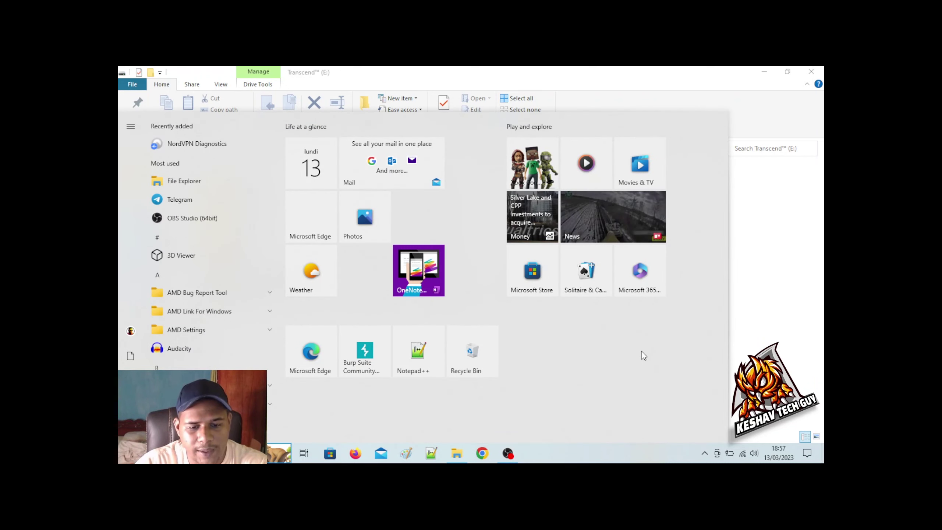
{"action": "key", "text": "super+e"}
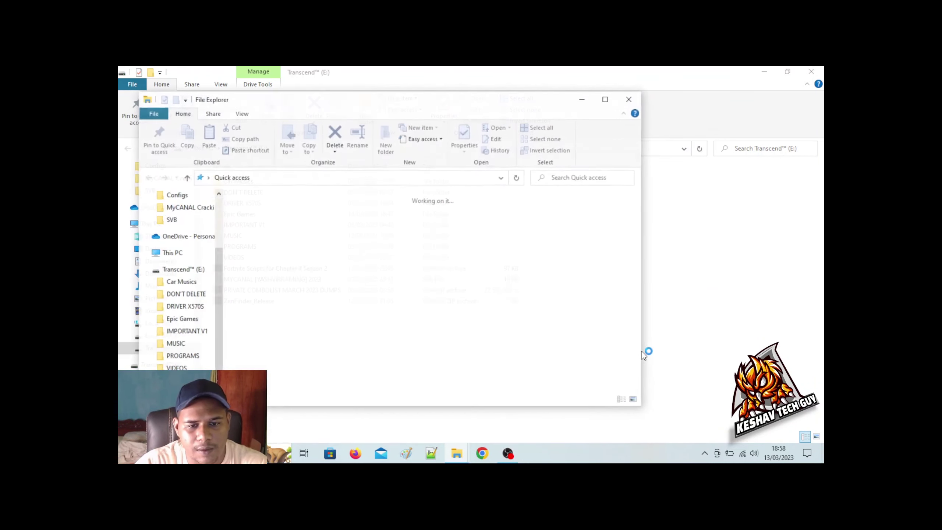
{"action": "scroll", "coordinate": [192, 252], "scroll_direction": "down", "scroll_amount": 3}
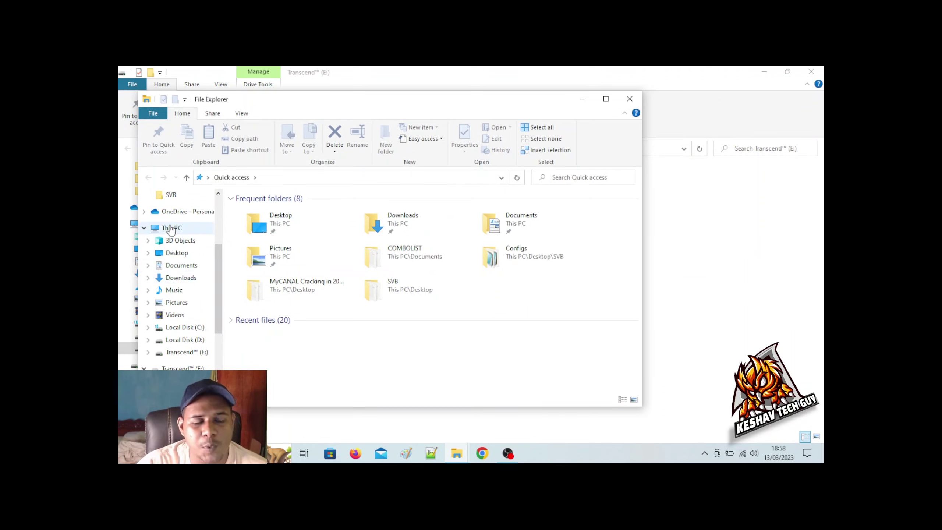
{"action": "left_click", "coordinate": [176, 230]}
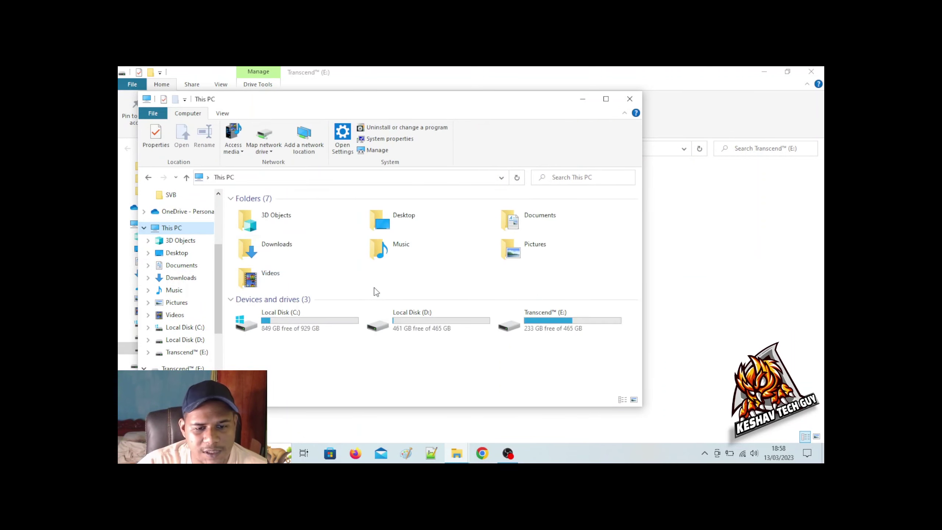
{"action": "double_click", "coordinate": [328, 321]}
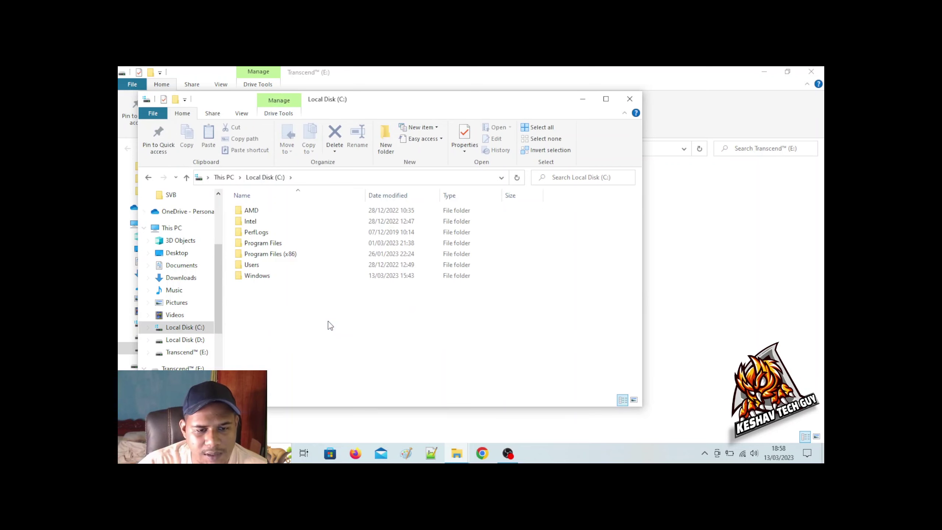
{"action": "left_click_drag", "start_coordinate": [364, 102], "coordinate": [532, 89]}
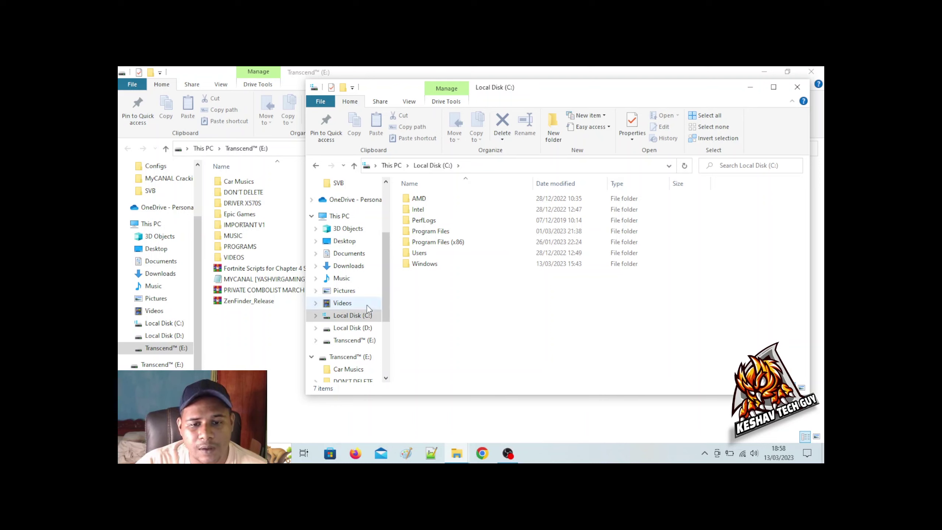
{"action": "double_click", "coordinate": [446, 231]}
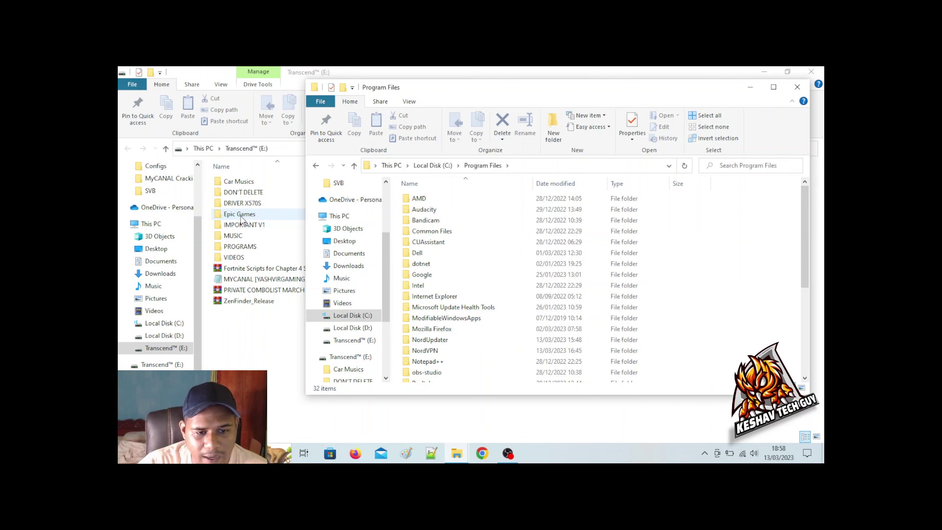
{"action": "left_click", "coordinate": [808, 71]}
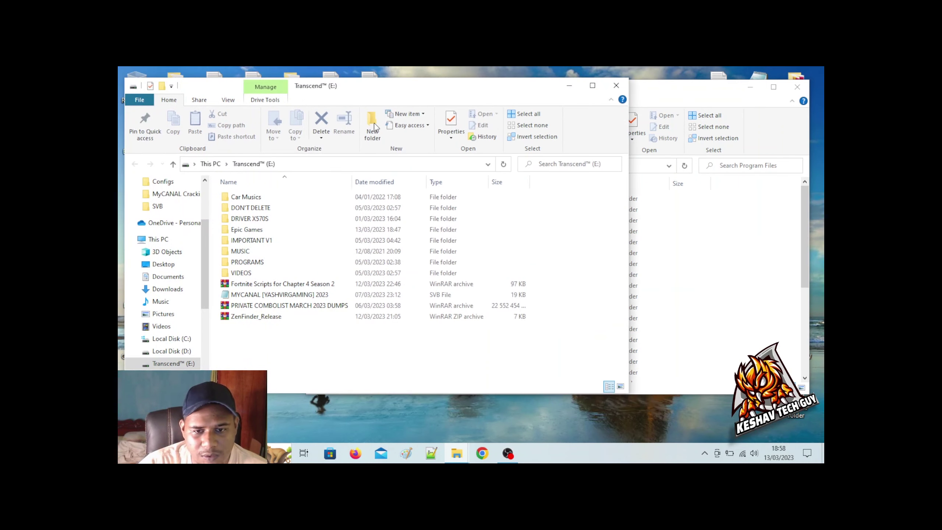
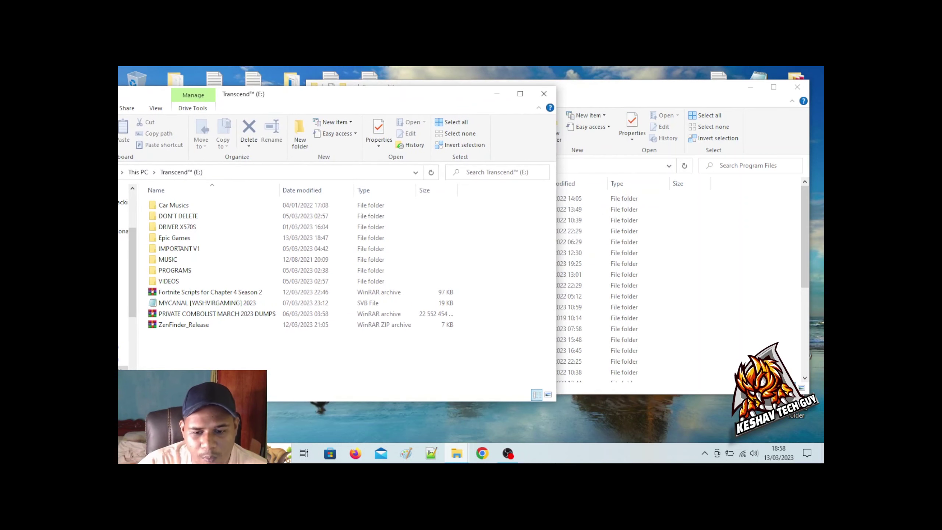
{"action": "left_click_drag", "start_coordinate": [554, 401], "coordinate": [392, 386]}
Check the size of the Epic Games folder on the Transcend™ (E:) drive in its properties and close them.
{"action": "left_click", "coordinate": [183, 239]}
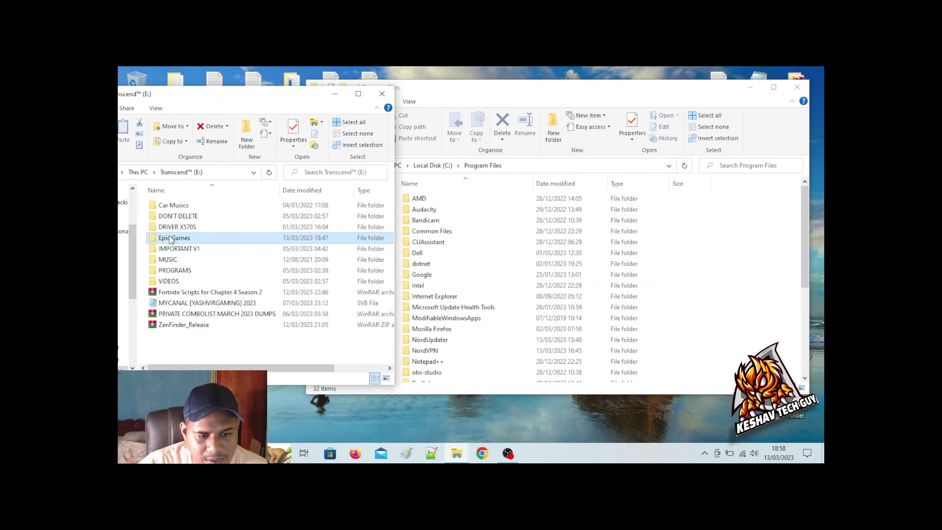
{"action": "right_click", "coordinate": [176, 239]}
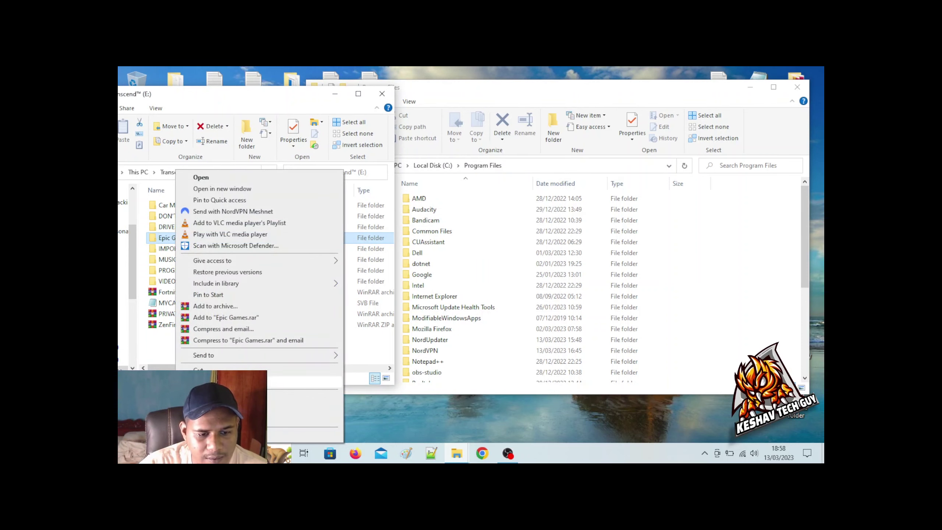
{"action": "left_click", "coordinate": [223, 434]}
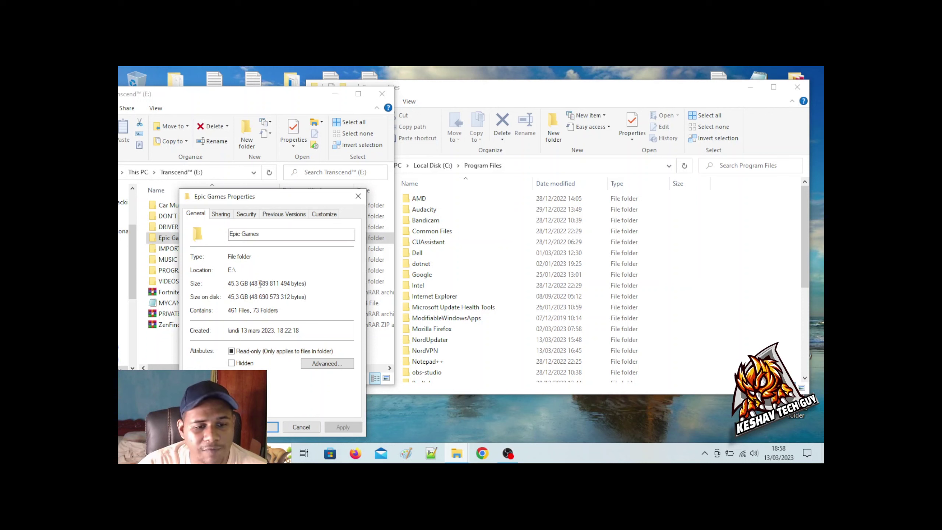
{"action": "left_click", "coordinate": [359, 198]}
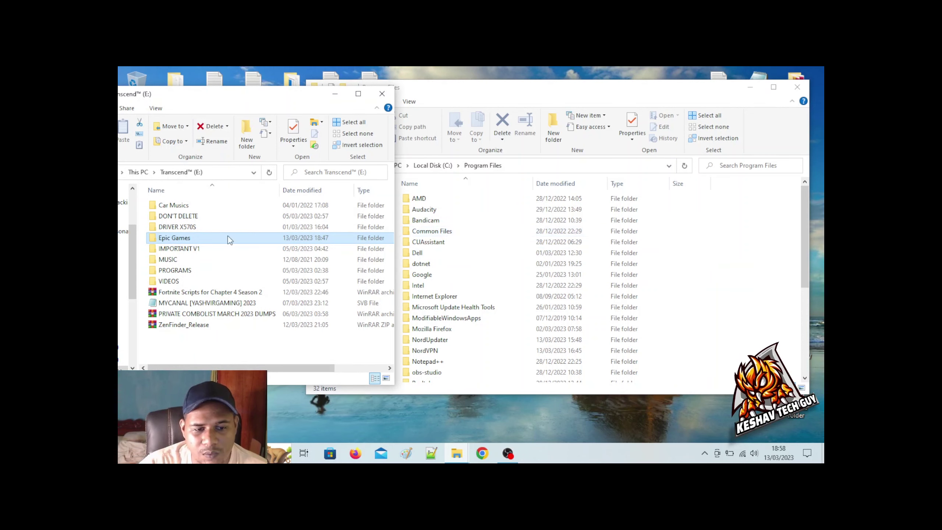
Copy the Epic Games folder from Transcend™ (E:) into Program Files on Local Disk (C:), granting permission, and show the transfer details.
{"action": "left_click_drag", "start_coordinate": [225, 244], "coordinate": [749, 266]}
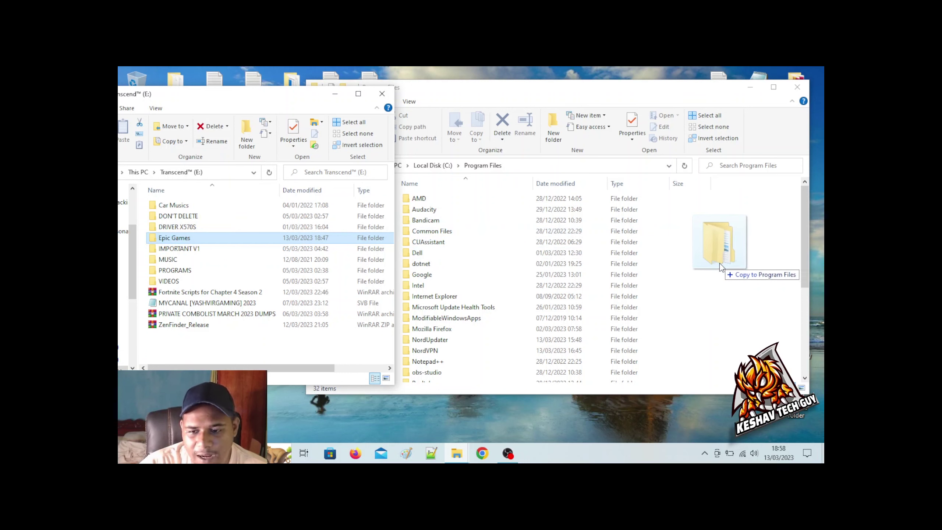
{"action": "left_click_drag", "start_coordinate": [720, 264], "coordinate": [721, 263]}
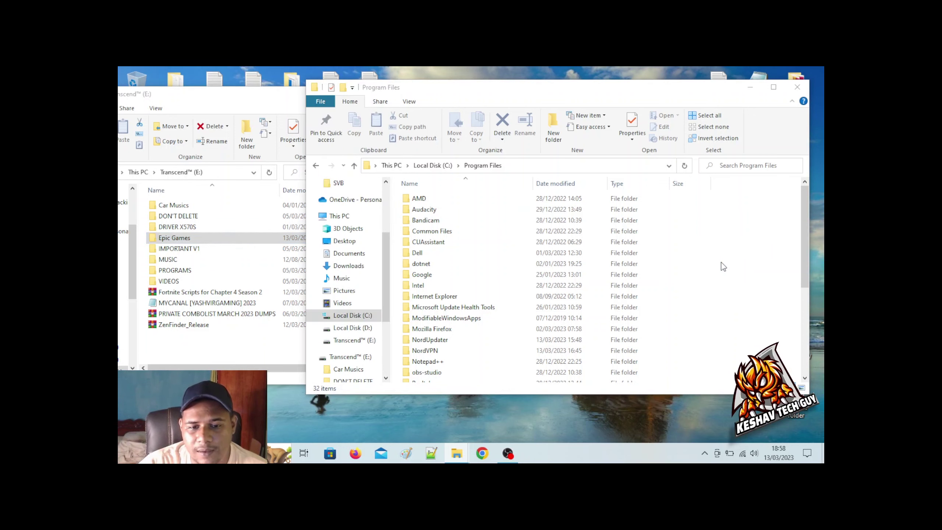
{"action": "left_click", "coordinate": [297, 190]}
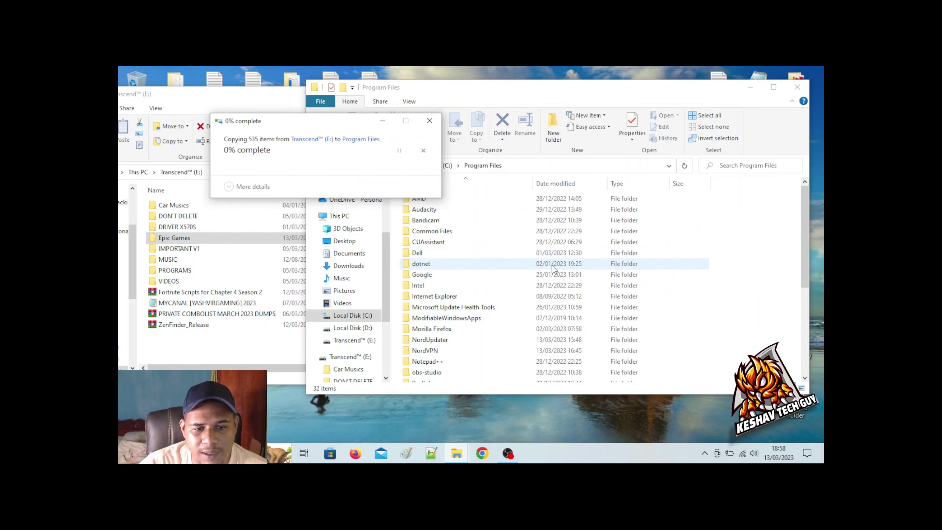
{"action": "left_click_drag", "start_coordinate": [601, 189], "coordinate": [566, 184]}
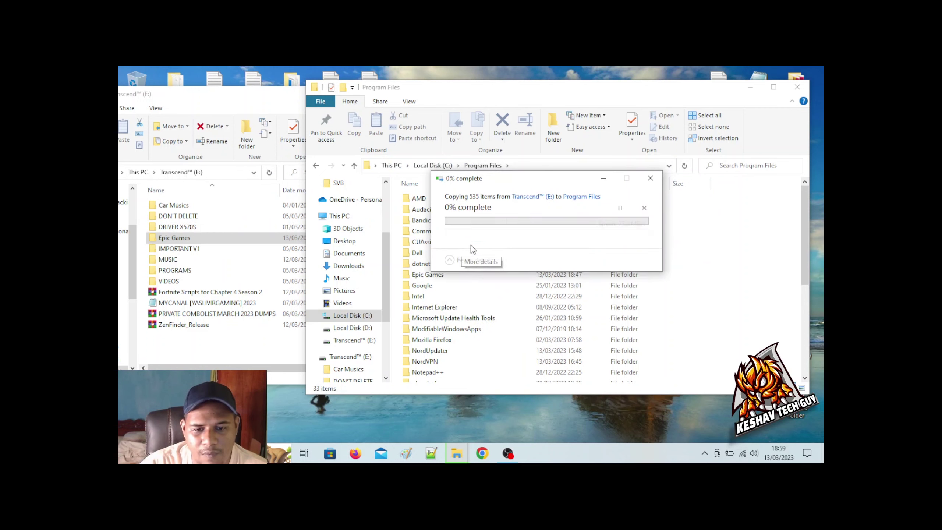
{"action": "left_click", "coordinate": [472, 245]}
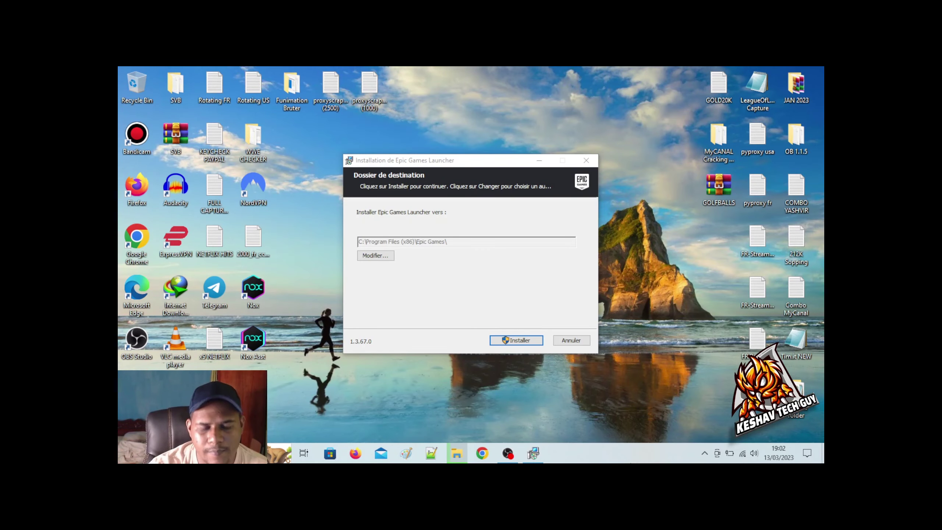
Install the Epic Games Launcher to C:\Program Files (x86)\Epic Games\ and bring up the folder copy's progress during its update.
{"action": "left_click", "coordinate": [516, 341]}
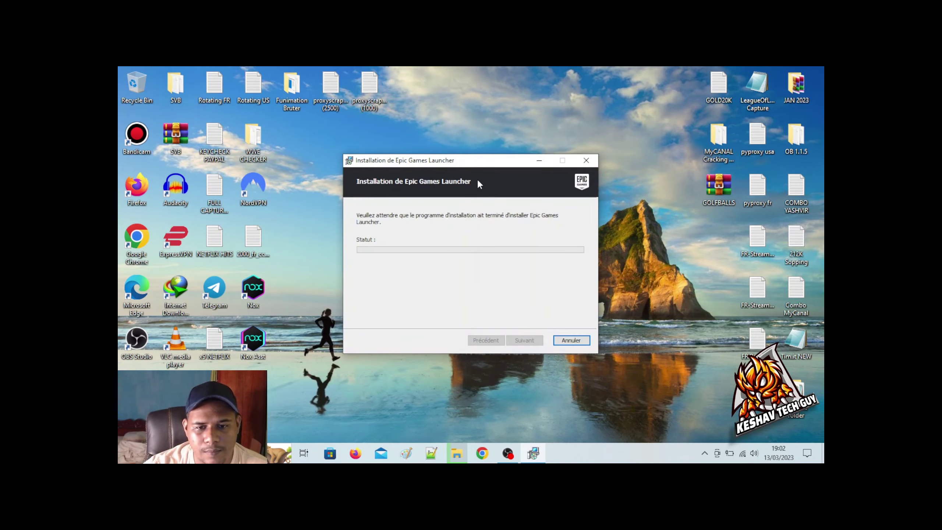
{"action": "left_click", "coordinate": [492, 149]}
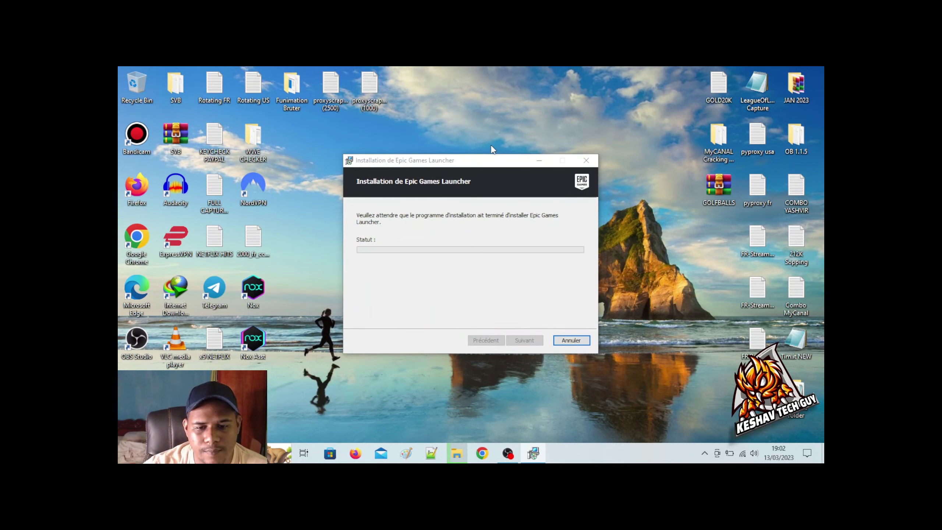
{"action": "left_click", "coordinate": [406, 335]}
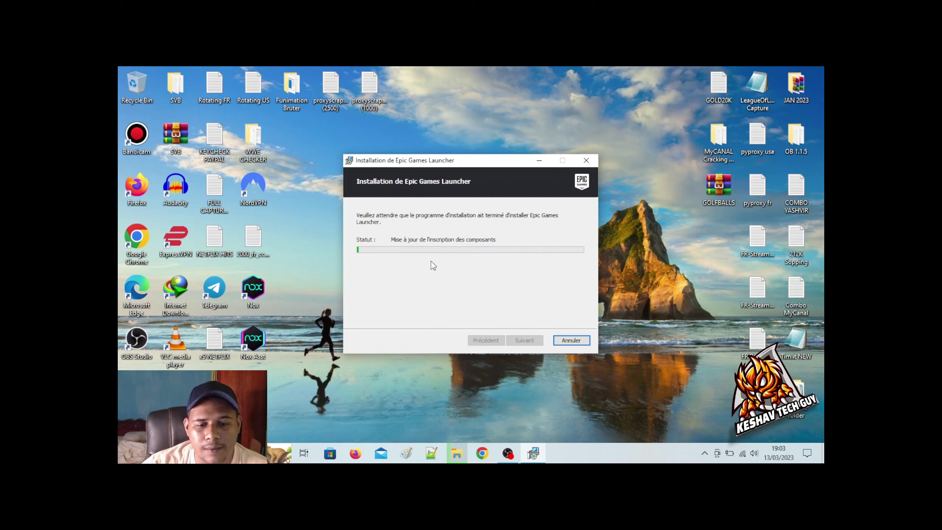
{"action": "left_click_drag", "start_coordinate": [474, 161], "coordinate": [454, 130]}
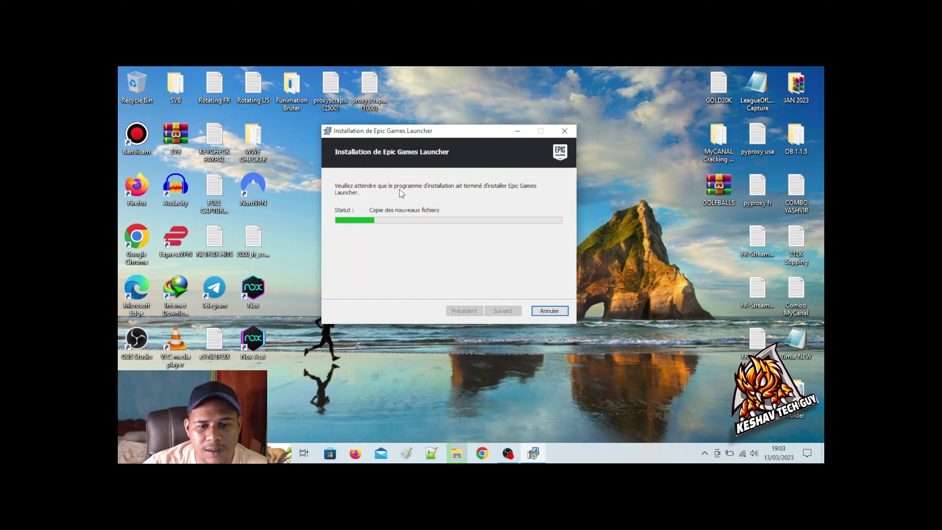
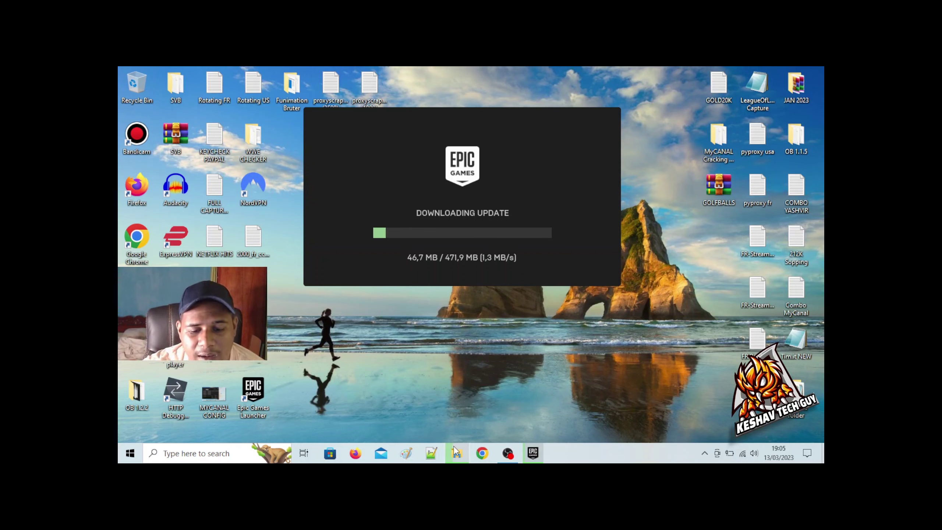
{"action": "left_click", "coordinate": [456, 453]}
{"action": "left_click_drag", "start_coordinate": [473, 133], "coordinate": [515, 147]}
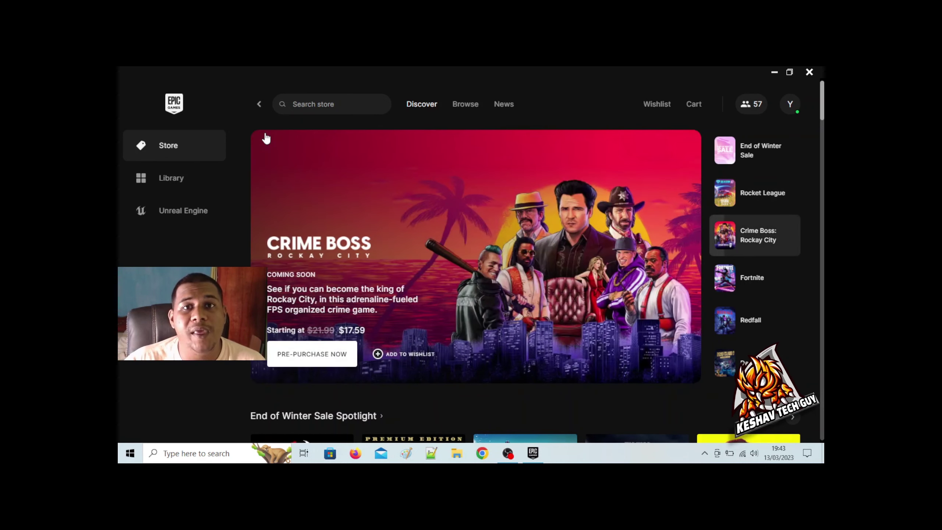
Show the launcher's Library, switch to File Explorer and open the Epic Games folder in Program Files on Local Disk (C:).
{"action": "left_click", "coordinate": [175, 179]}
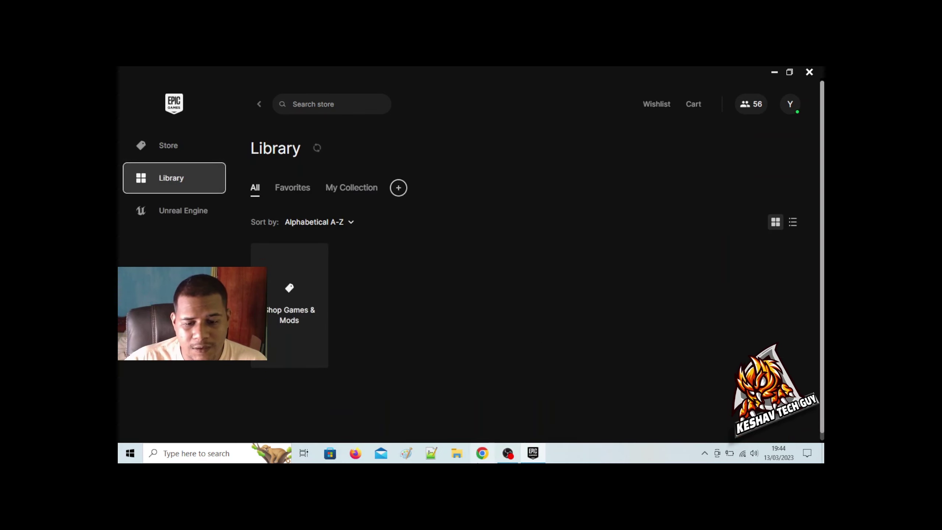
{"action": "left_click", "coordinate": [458, 453]}
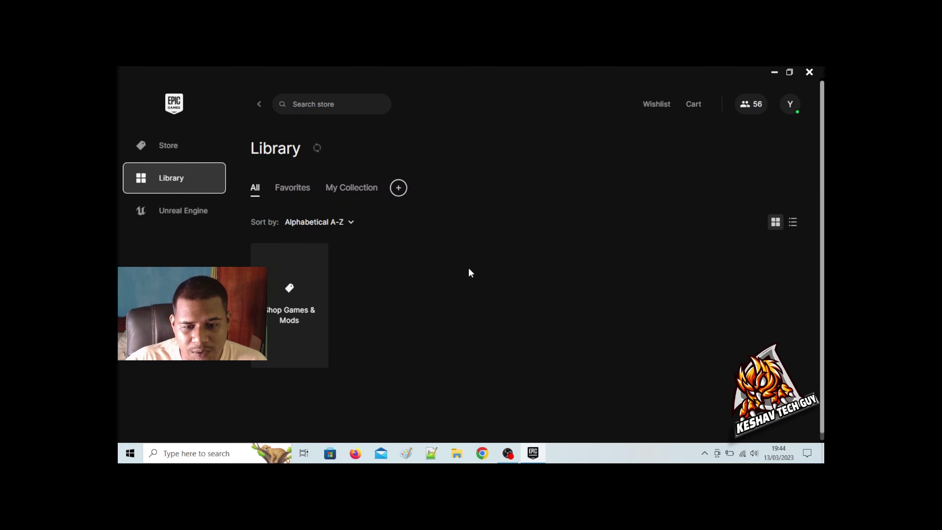
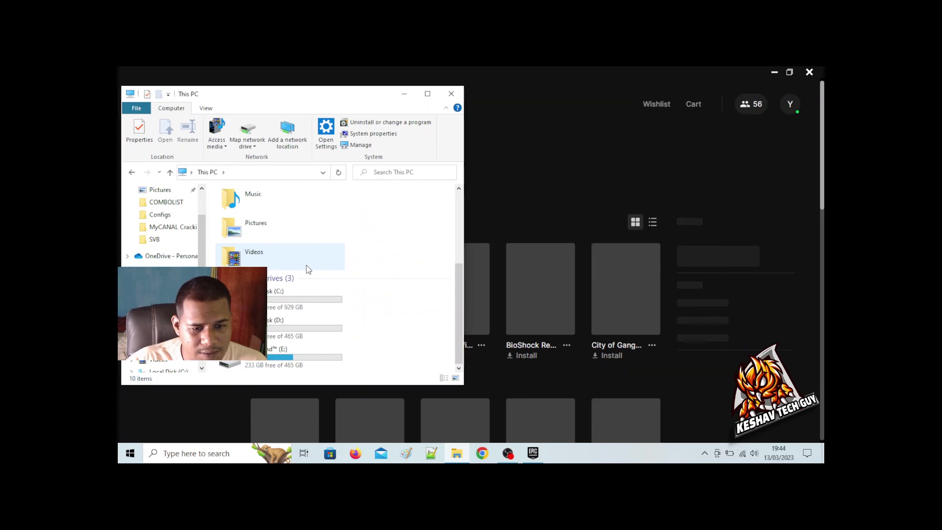
{"action": "left_click", "coordinate": [428, 93]}
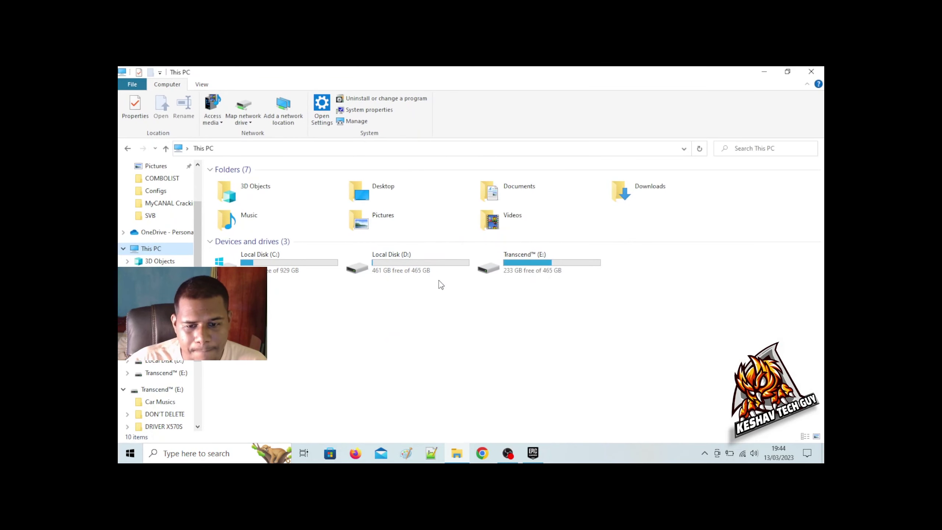
{"action": "double_click", "coordinate": [301, 270]}
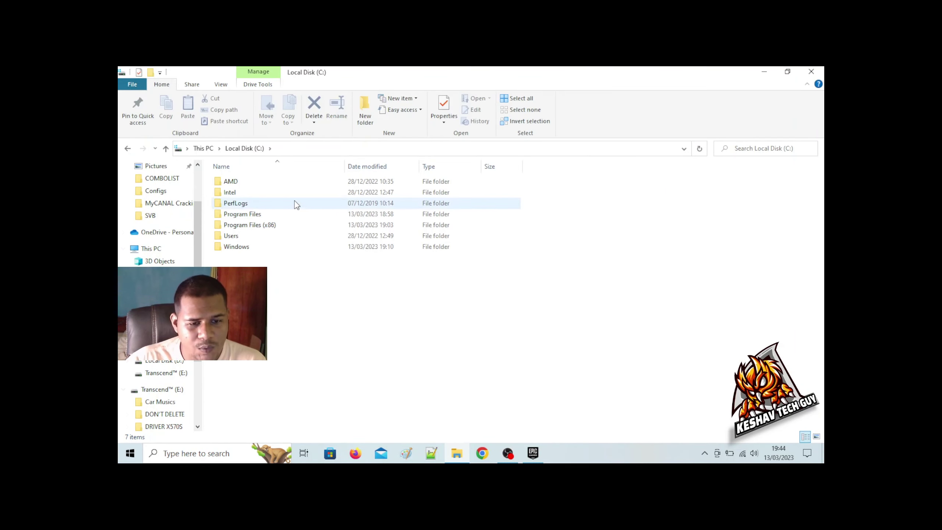
{"action": "double_click", "coordinate": [260, 215]}
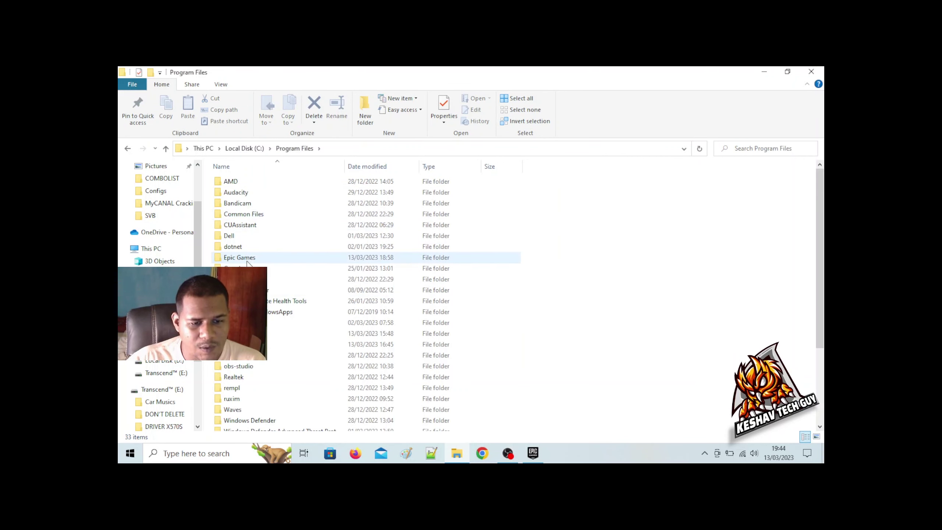
{"action": "double_click", "coordinate": [245, 258]}
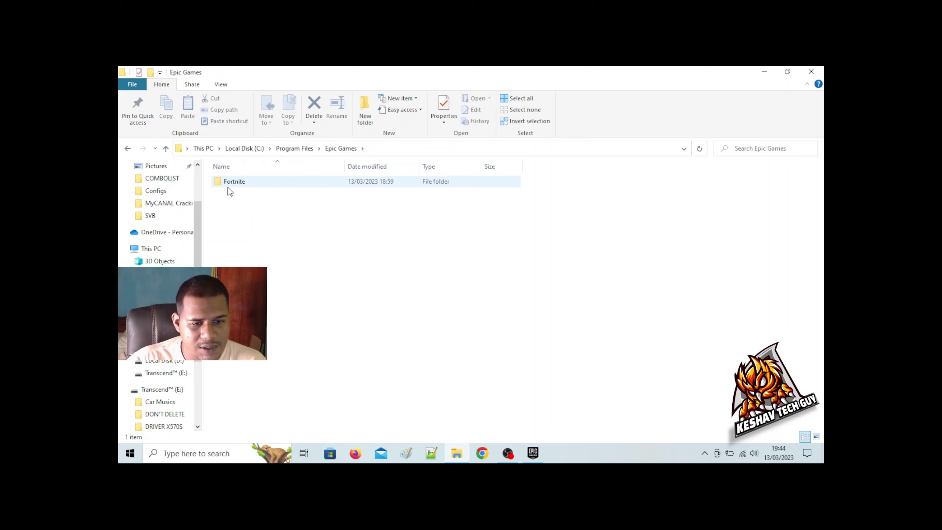
Rename the Fortnite folder inside Epic Games as "Fortnite old".
{"action": "left_click", "coordinate": [233, 185]}
{"action": "left_click", "coordinate": [237, 182]}
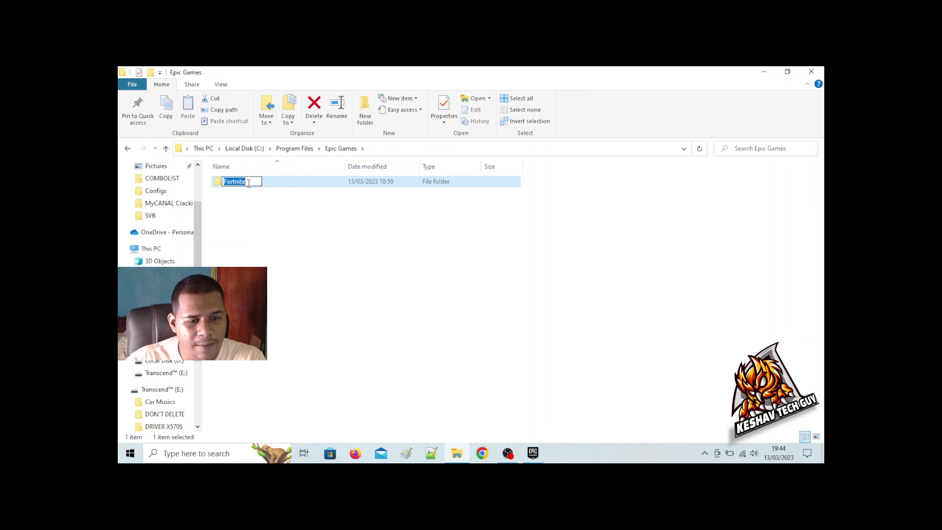
{"action": "left_click", "coordinate": [252, 182]}
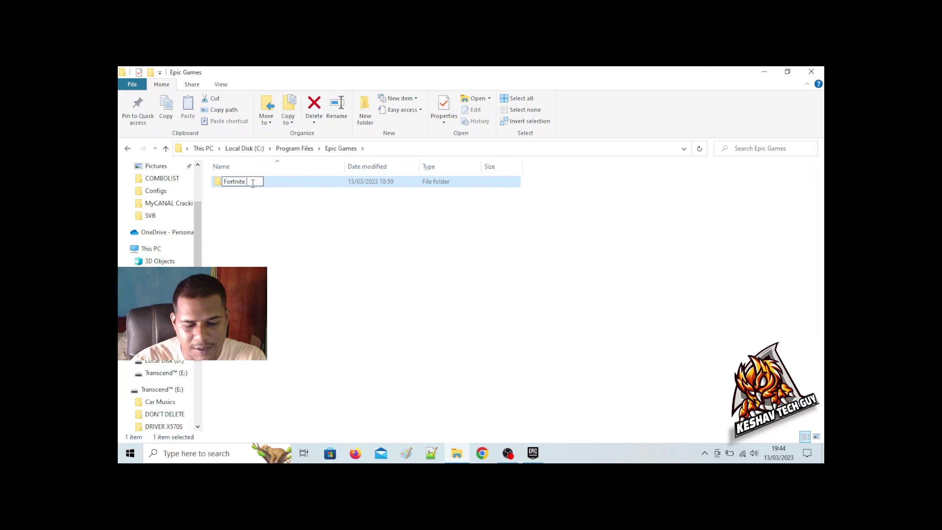
{"action": "type", "text": "old"}
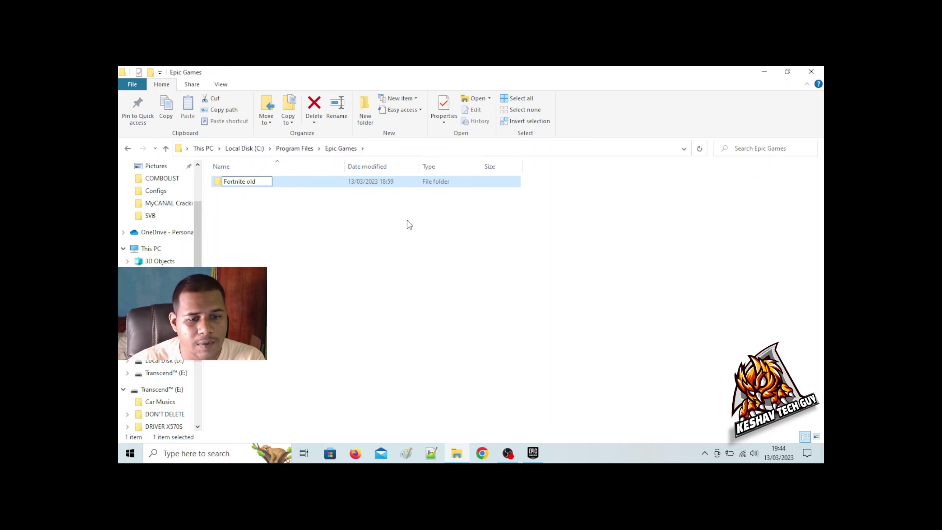
{"action": "key", "text": "Return"}
{"action": "left_click", "coordinate": [461, 303]}
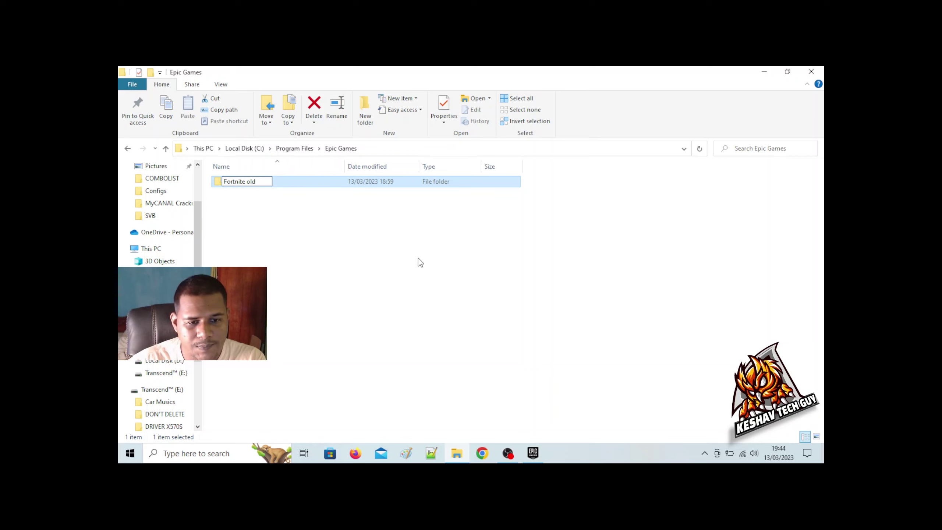
{"action": "left_click", "coordinate": [522, 285]}
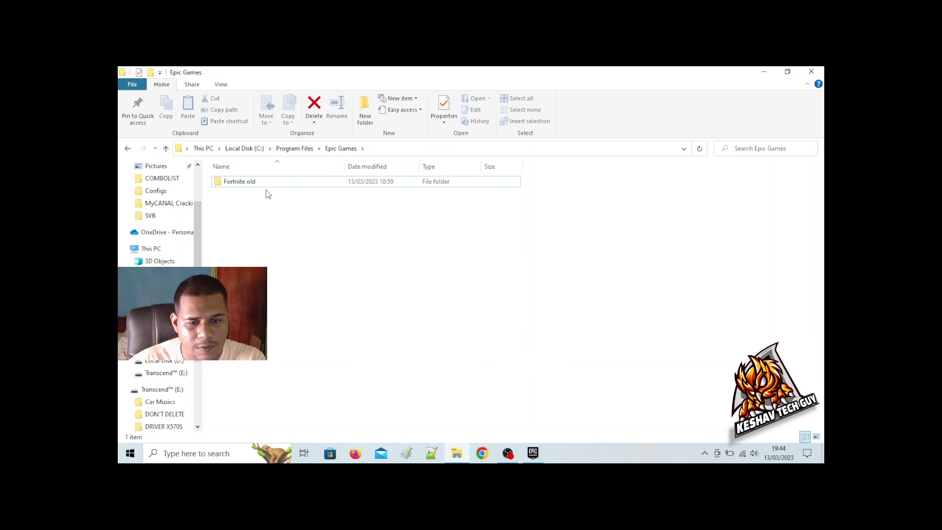
{"action": "left_click_drag", "start_coordinate": [203, 172], "coordinate": [511, 345]}
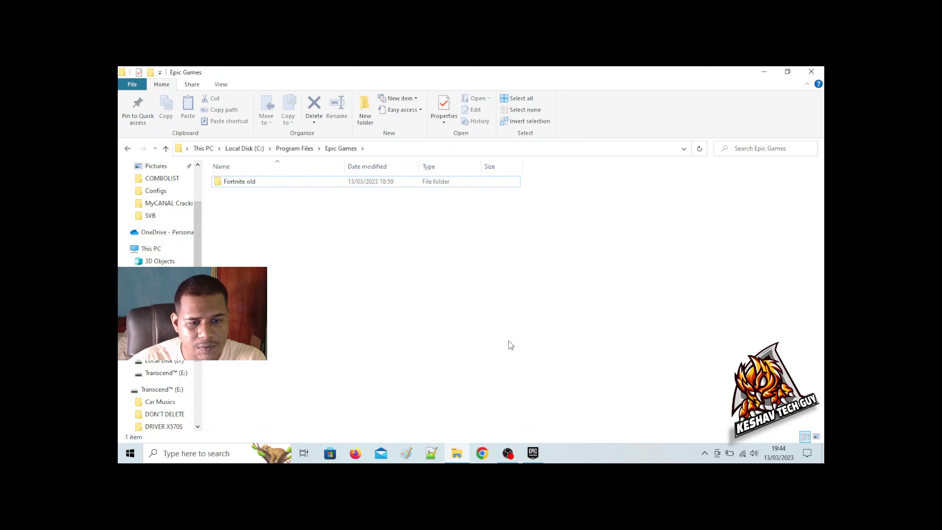
Switch to the Epic Games Launcher, find Fortnite in the Library and open its install location settings.
{"action": "left_click", "coordinate": [533, 453]}
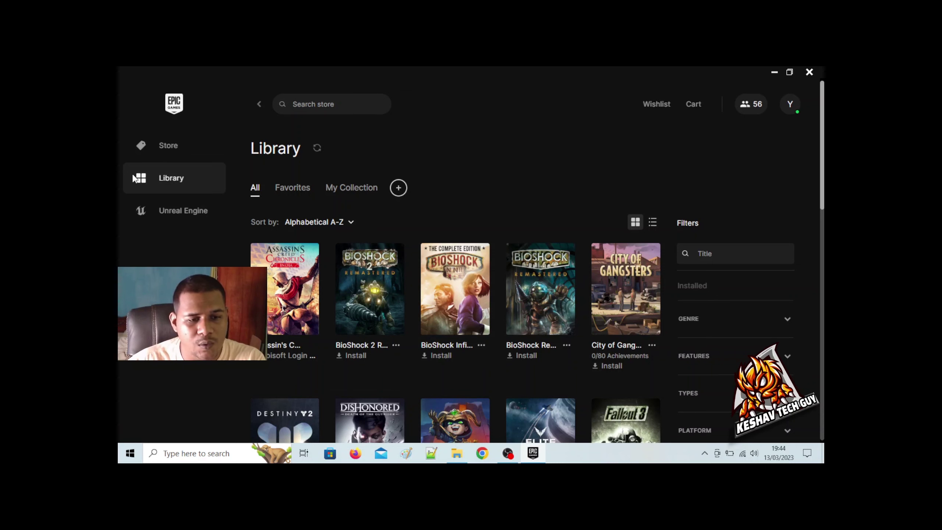
{"action": "scroll", "coordinate": [555, 215], "scroll_direction": "down", "scroll_amount": 10}
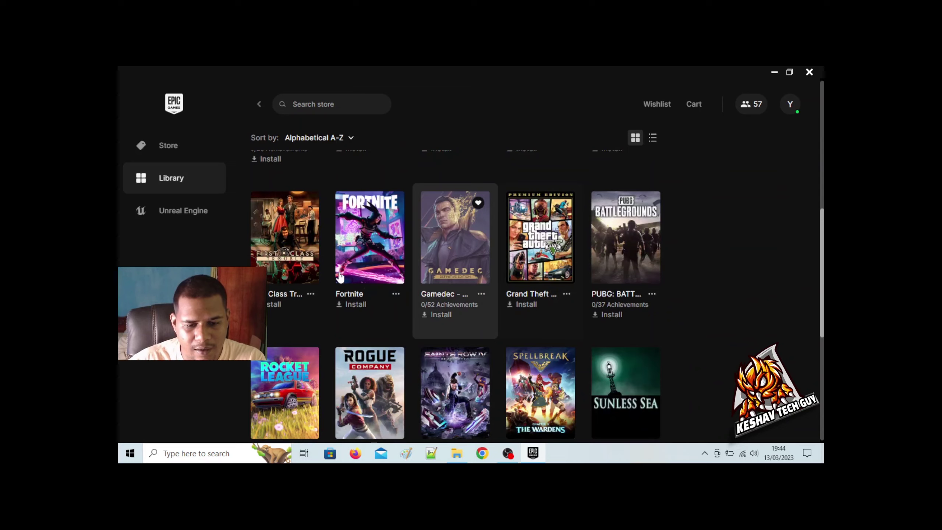
{"action": "scroll", "coordinate": [557, 327], "scroll_direction": "down", "scroll_amount": 5}
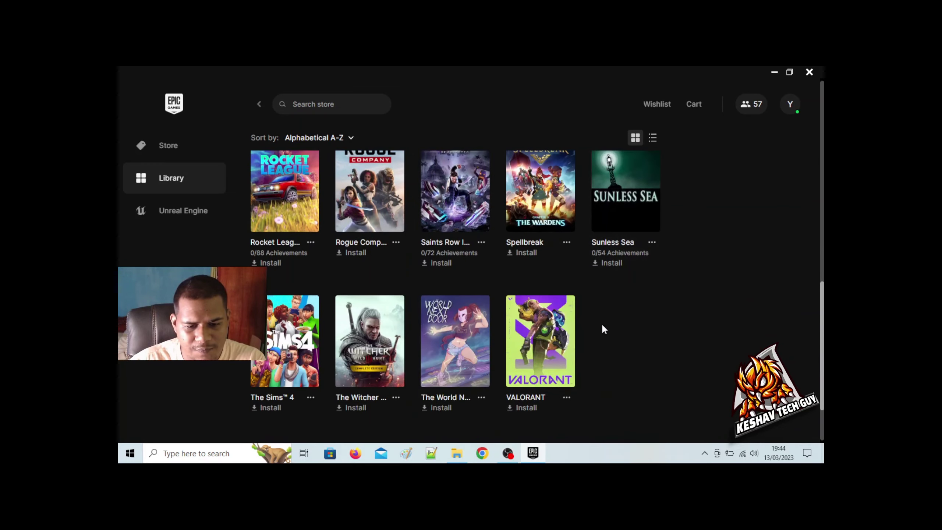
{"action": "scroll", "coordinate": [527, 326], "scroll_direction": "up", "scroll_amount": 7}
{"action": "scroll", "coordinate": [508, 326], "scroll_direction": "up", "scroll_amount": 5}
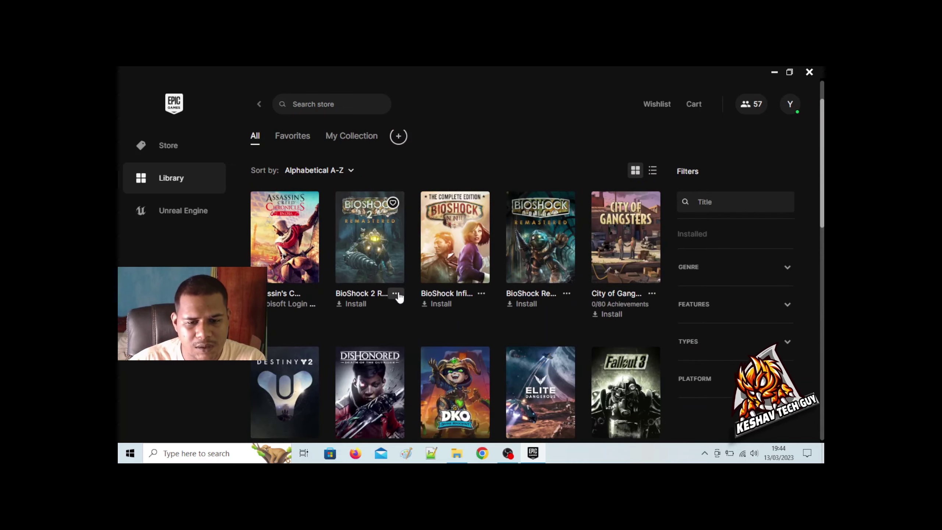
{"action": "scroll", "coordinate": [408, 297], "scroll_direction": "down", "scroll_amount": 5}
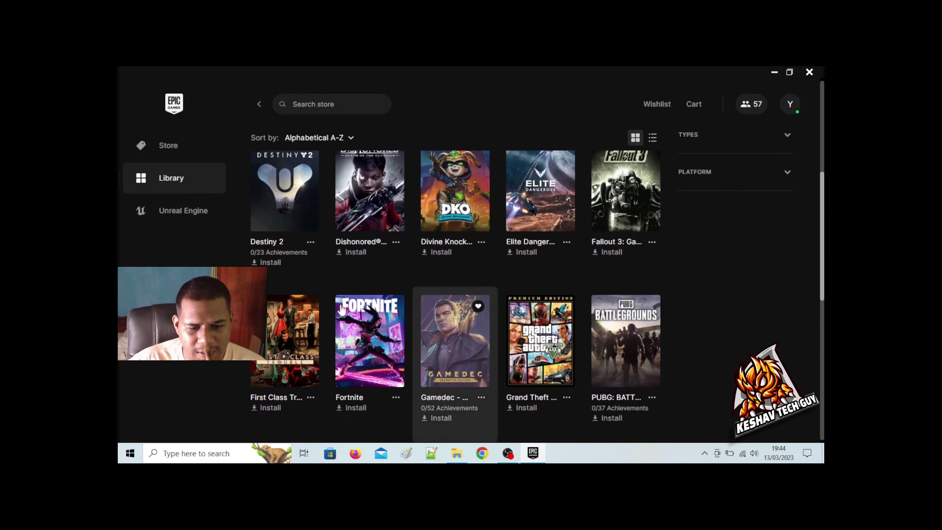
{"action": "scroll", "coordinate": [370, 336], "scroll_direction": "down", "scroll_amount": 3}
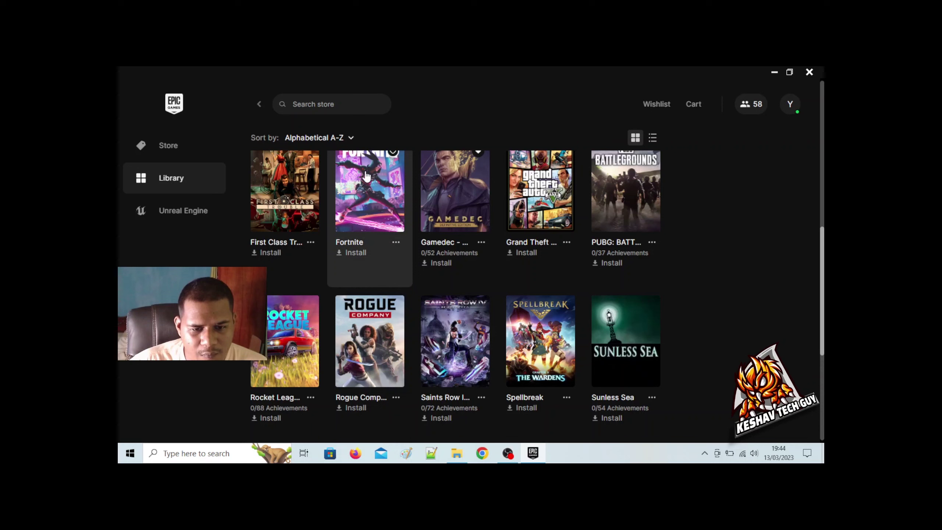
{"action": "left_click", "coordinate": [351, 253]}
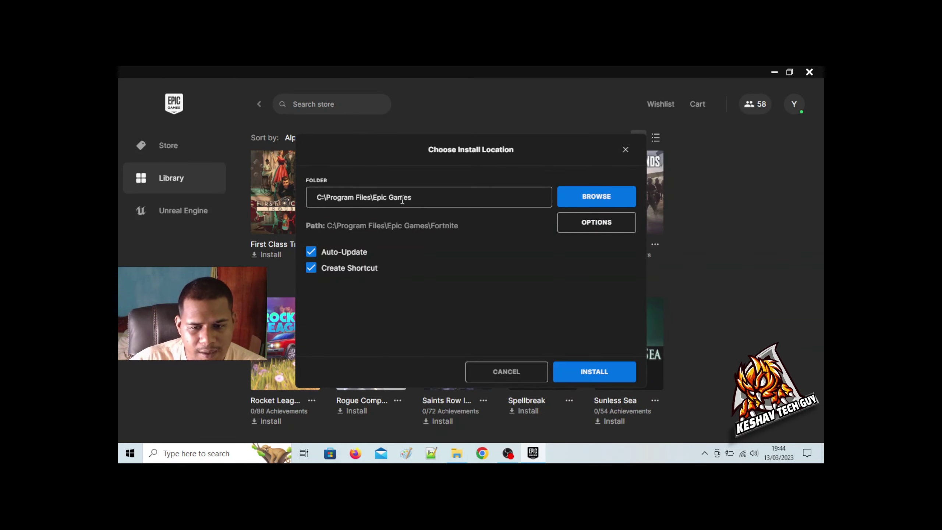
Check the install folder C:\Program Files\Epic Games against the folder path in File Explorer, and start installing Fortnite there.
{"action": "left_click_drag", "start_coordinate": [318, 197], "coordinate": [413, 196]}
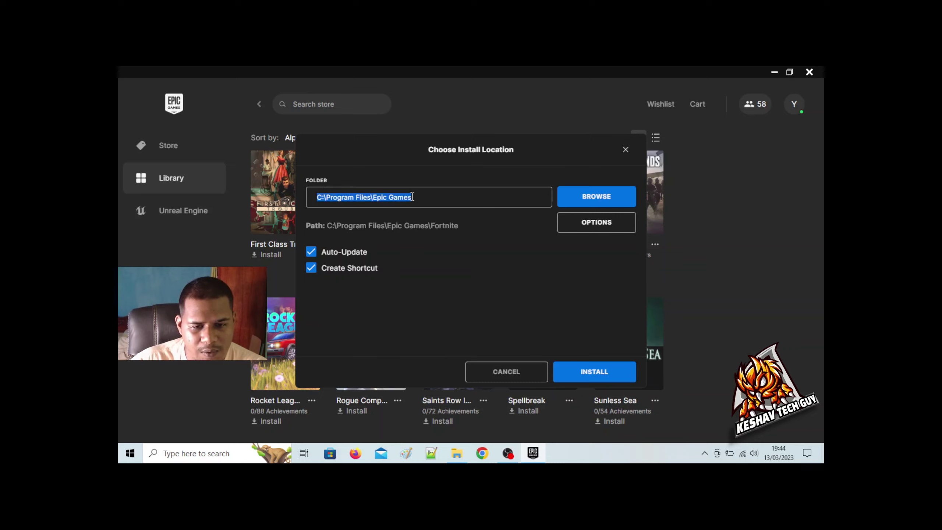
{"action": "left_click", "coordinate": [437, 196]}
{"action": "left_click_drag", "start_coordinate": [336, 193], "coordinate": [422, 197]}
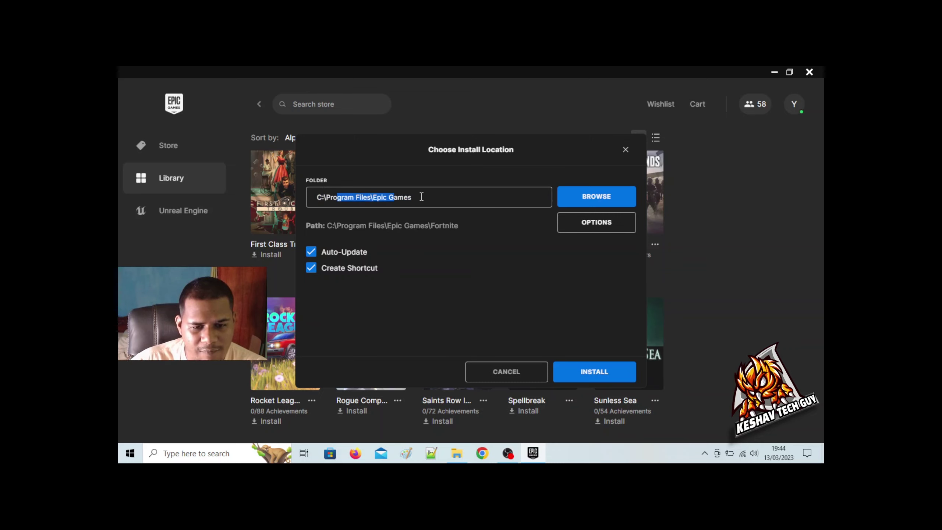
{"action": "left_click", "coordinate": [434, 197]}
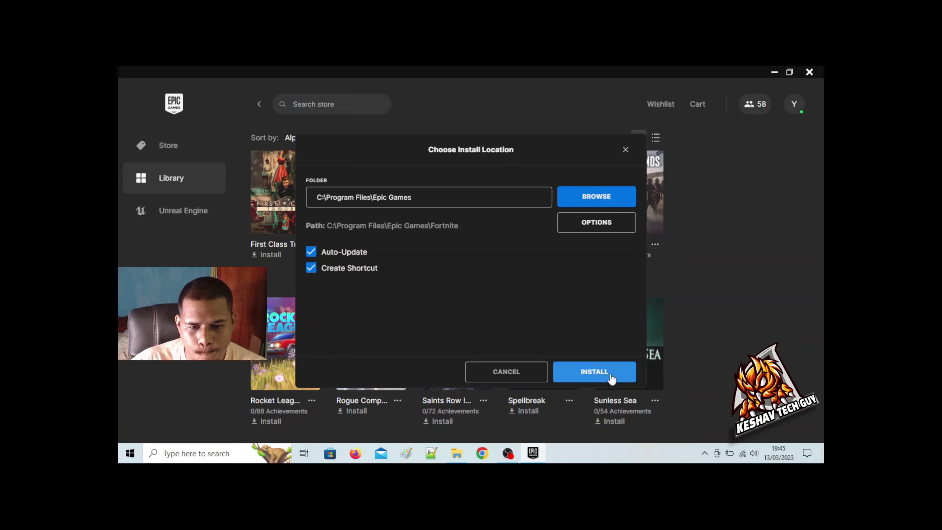
{"action": "left_click", "coordinate": [454, 457]}
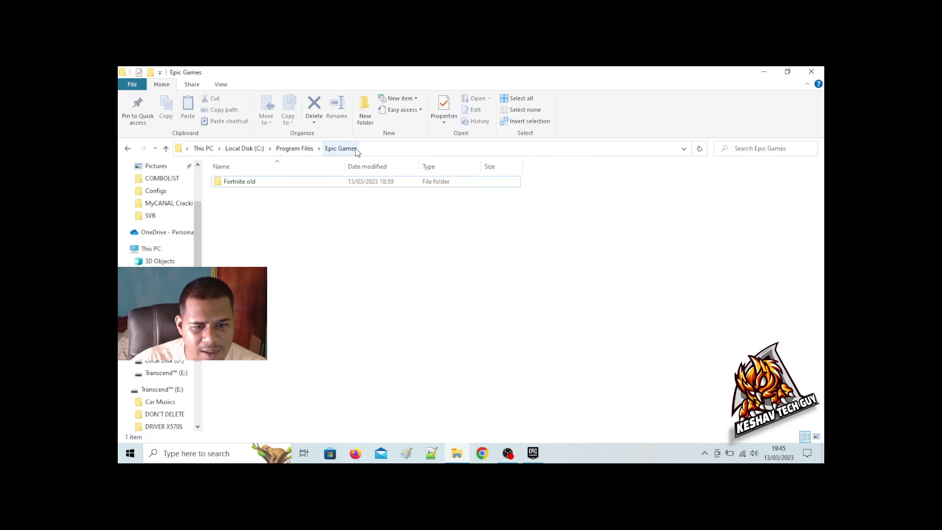
{"action": "left_click", "coordinate": [685, 149]}
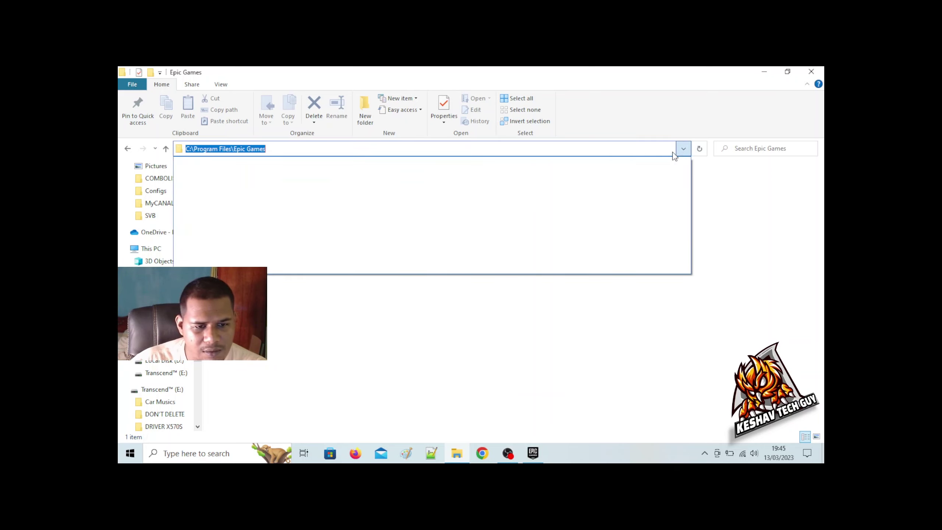
{"action": "left_click", "coordinate": [782, 77]}
{"action": "left_click", "coordinate": [533, 453]}
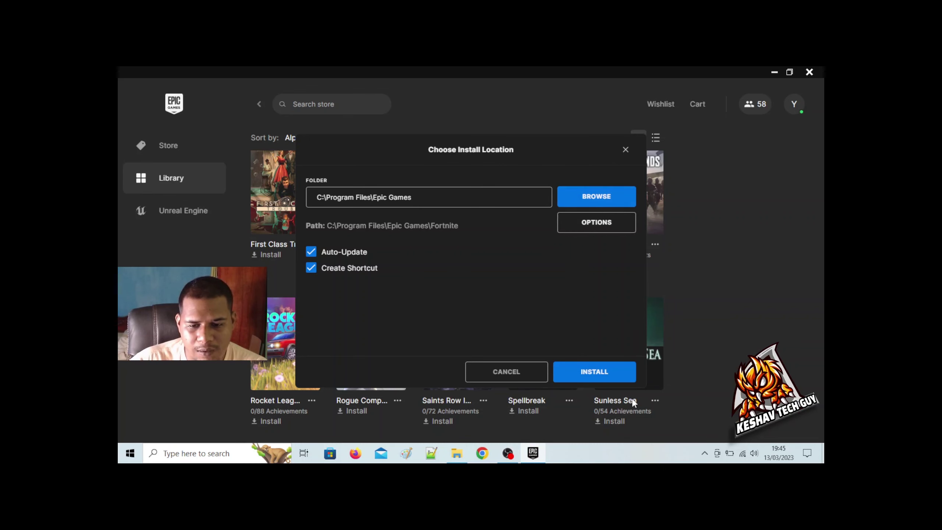
{"action": "left_click", "coordinate": [601, 376]}
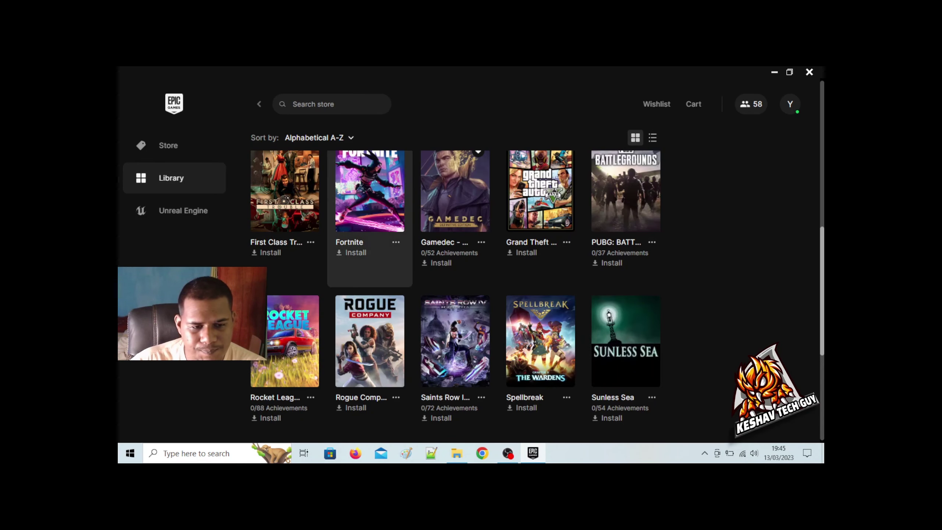